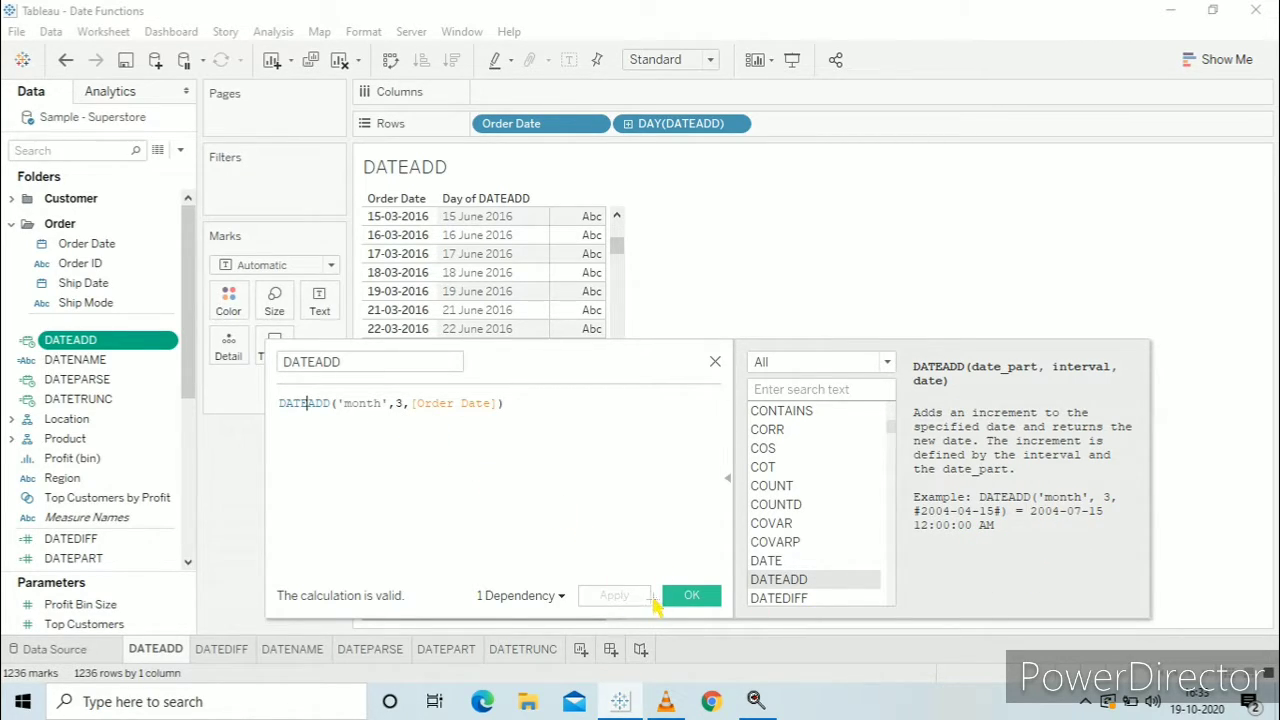
Close the DATEADD calculation and review the order dates alongside their DATEADD results further down the table
left_click(688, 595)
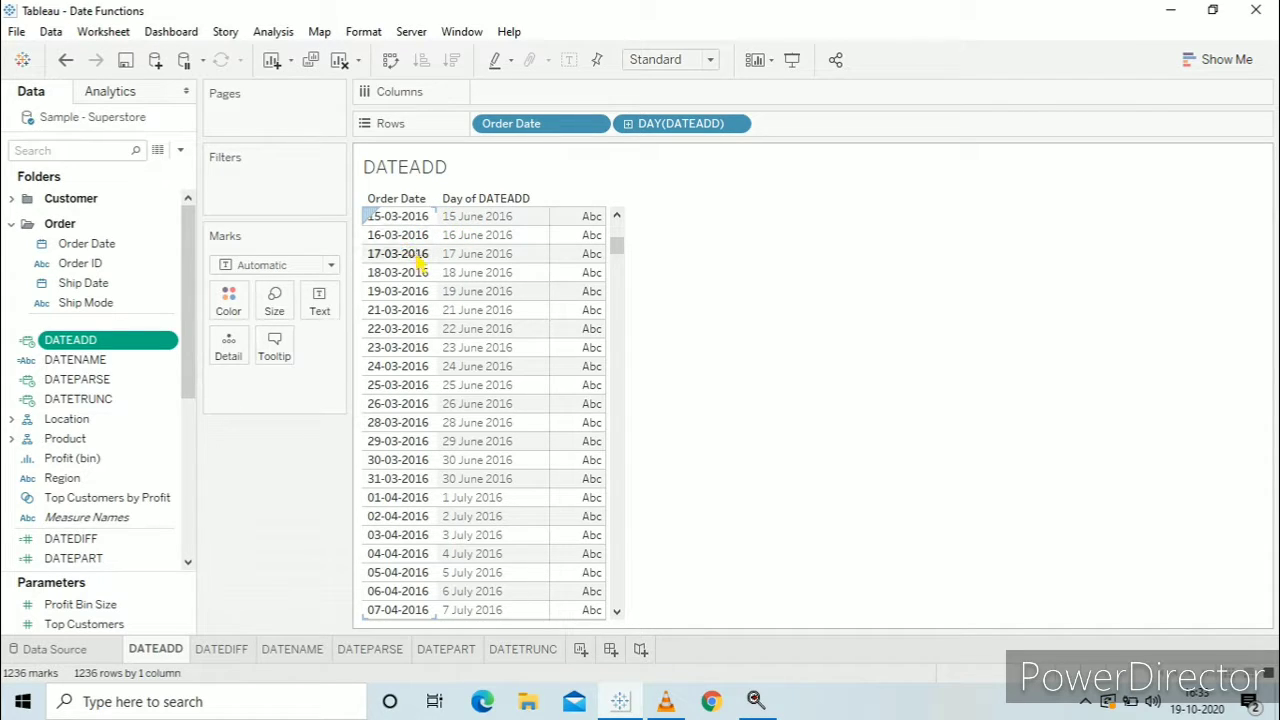
scroll(450, 370, "down", 10)
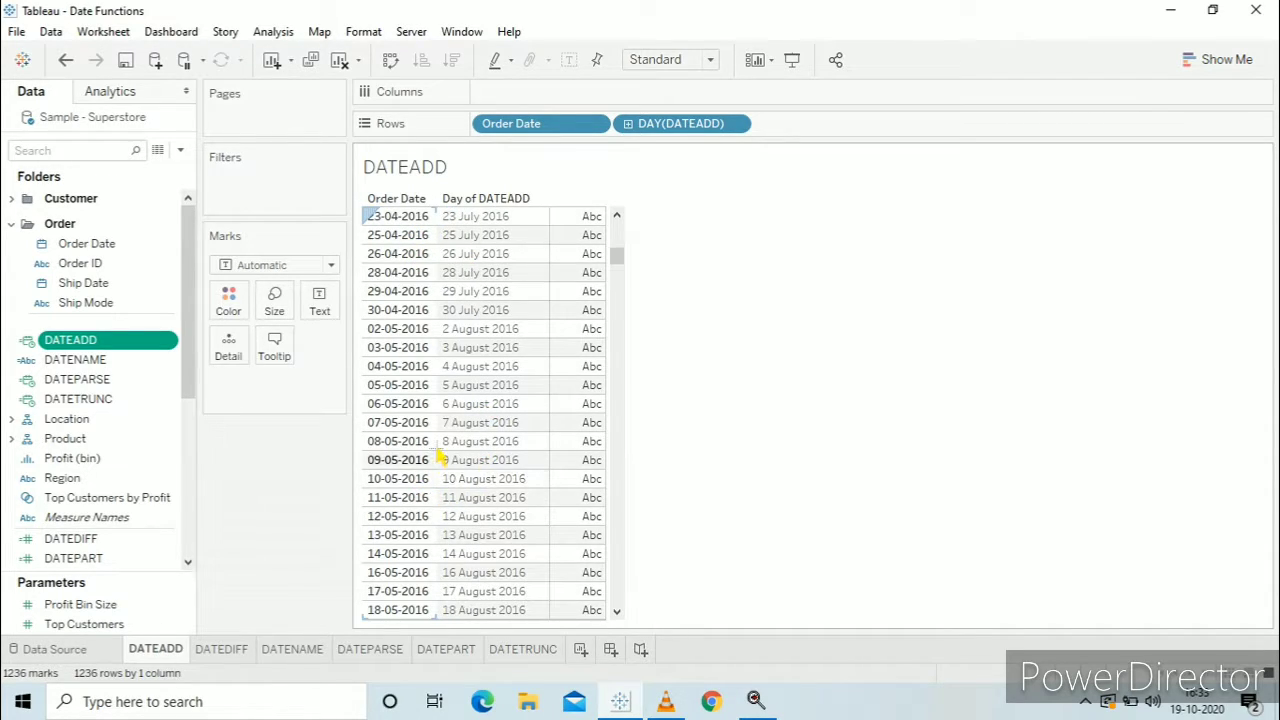
Switch to the DATEDIFF sheet, open the DATEDIFF field's calculation, and examine the function's description and its date part argument
left_click(240, 655)
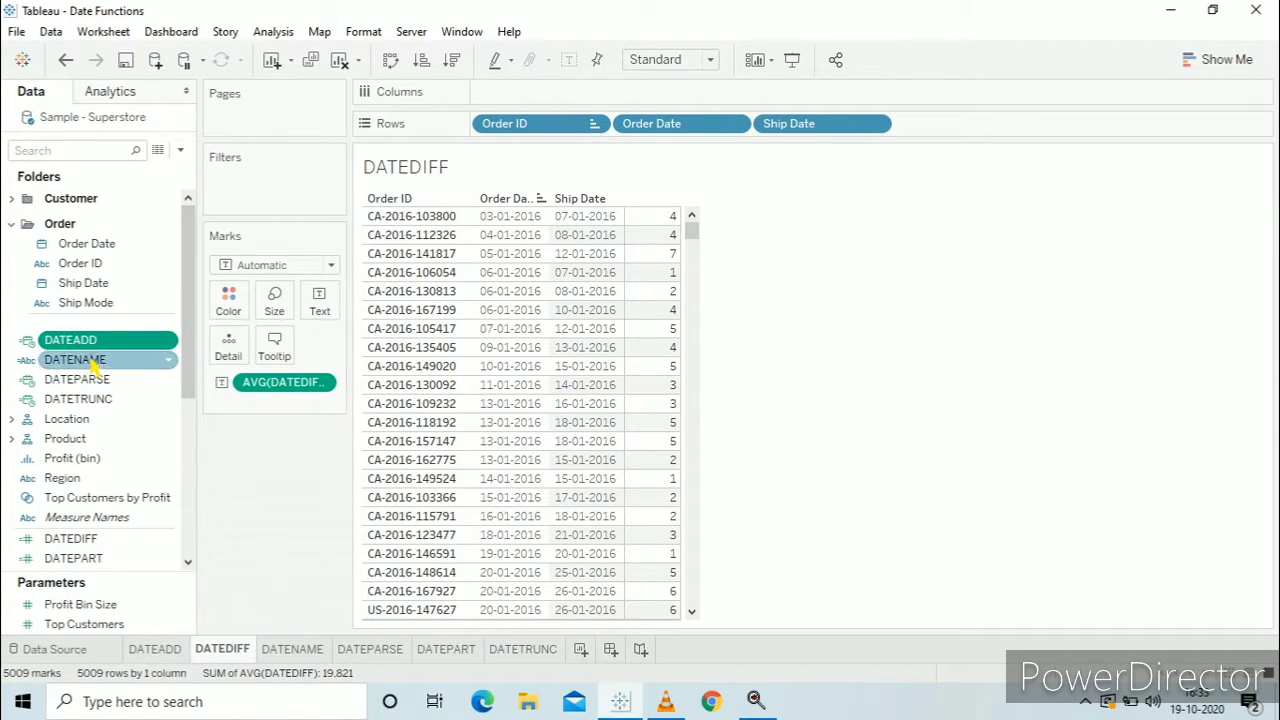
scroll(94, 331, "down", 3)
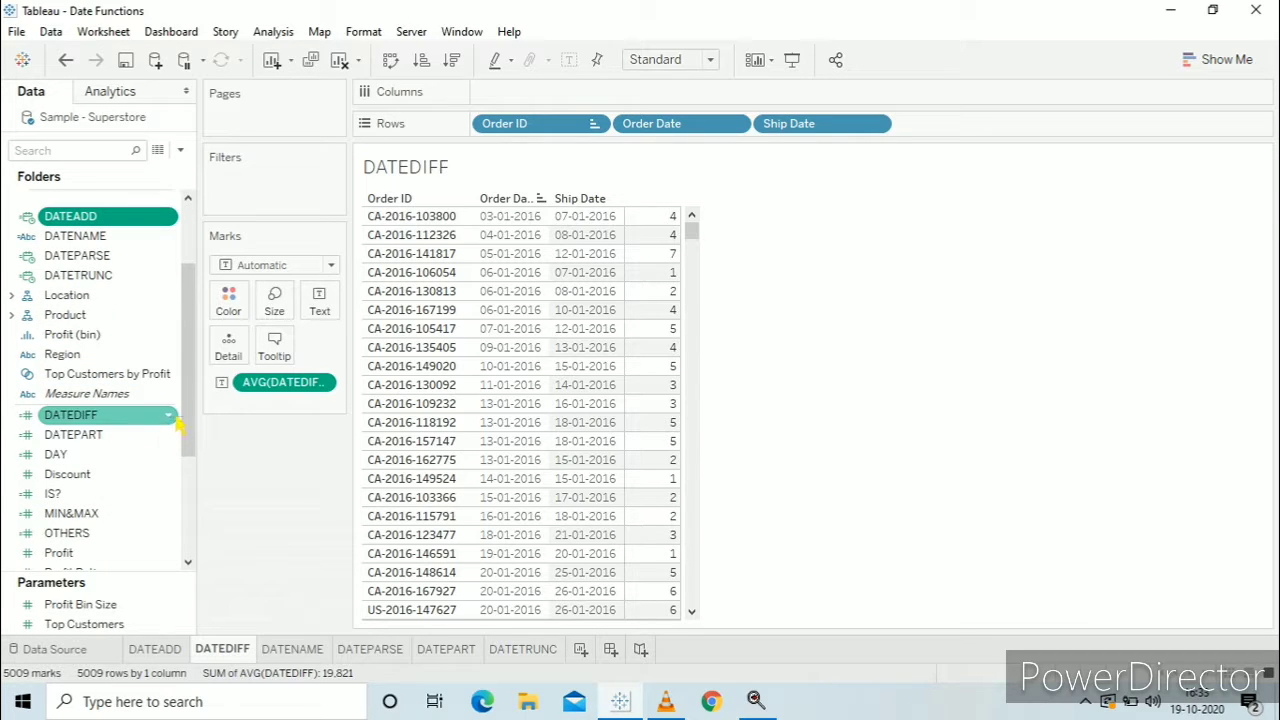
right_click(170, 416)
left_click(243, 115)
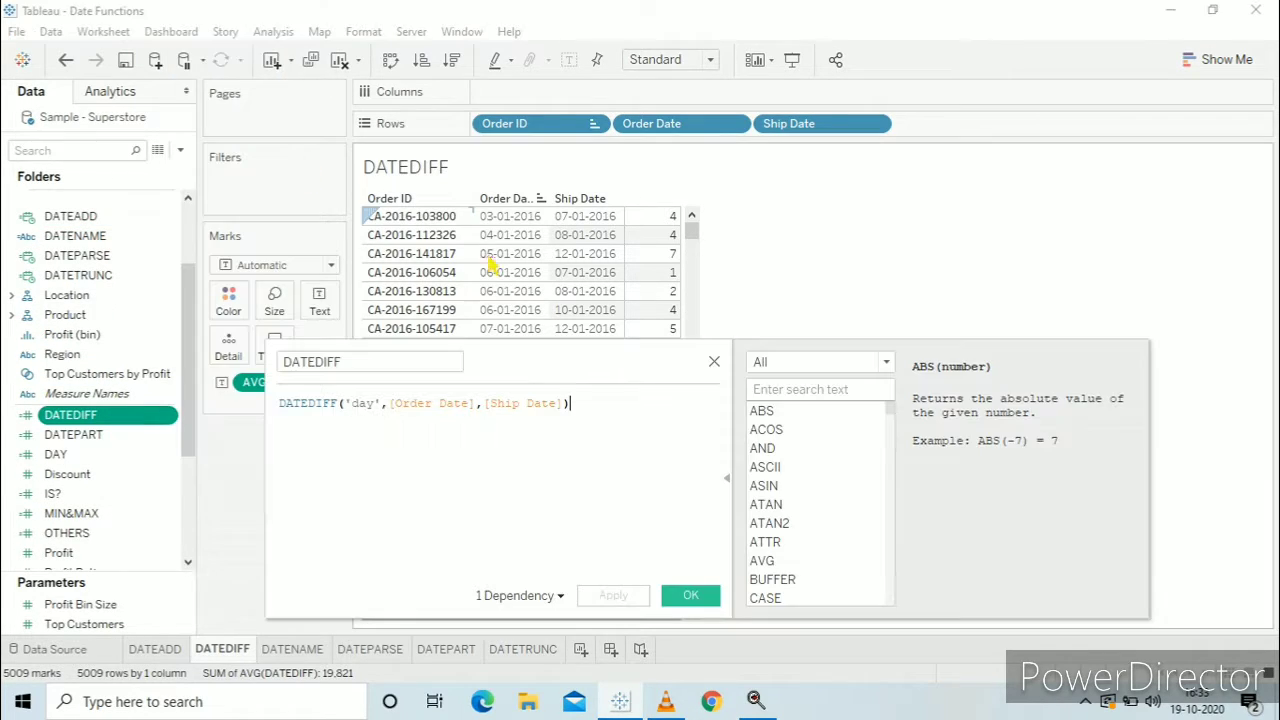
left_click(291, 405)
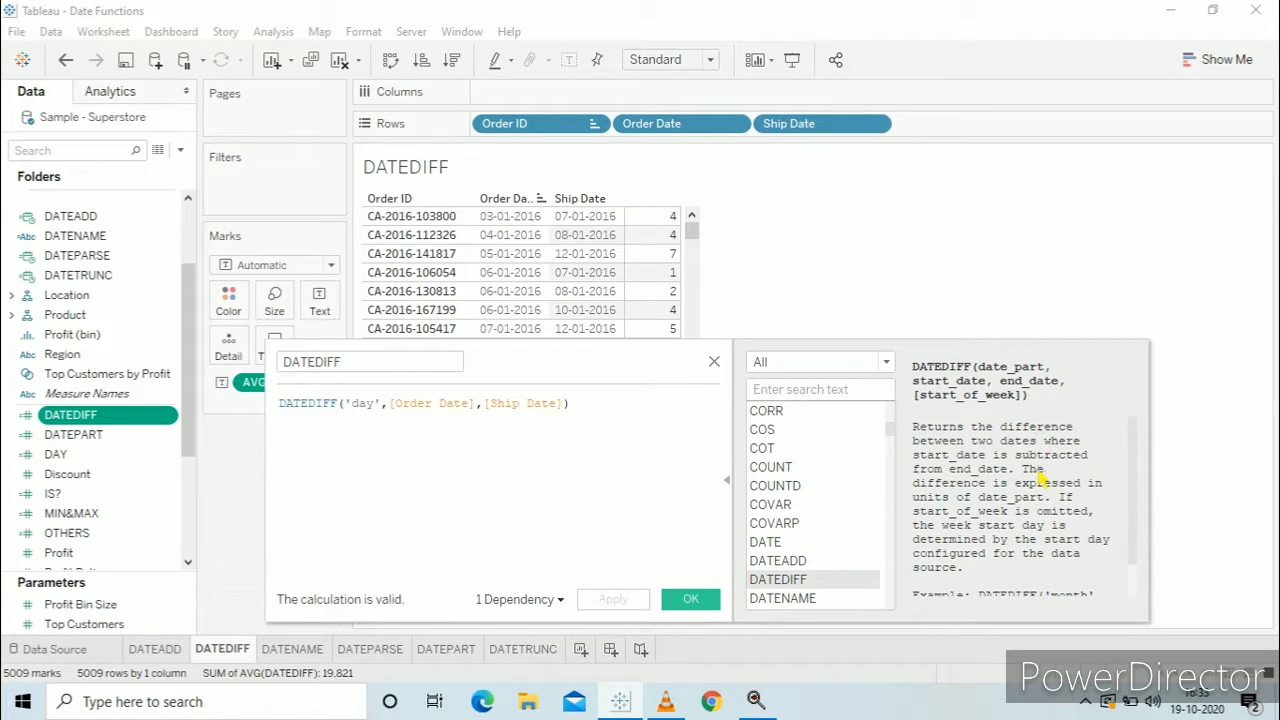
scroll(1055, 483, "down", 1)
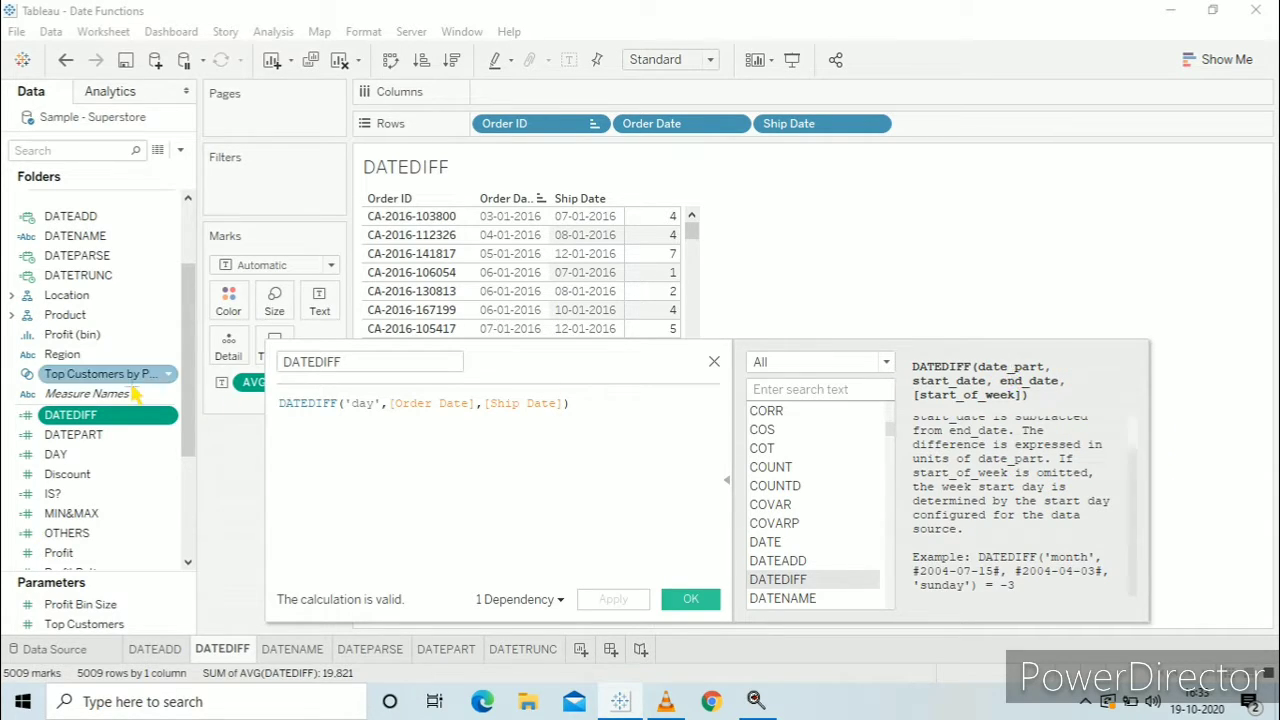
left_click_drag(381, 406, 338, 414)
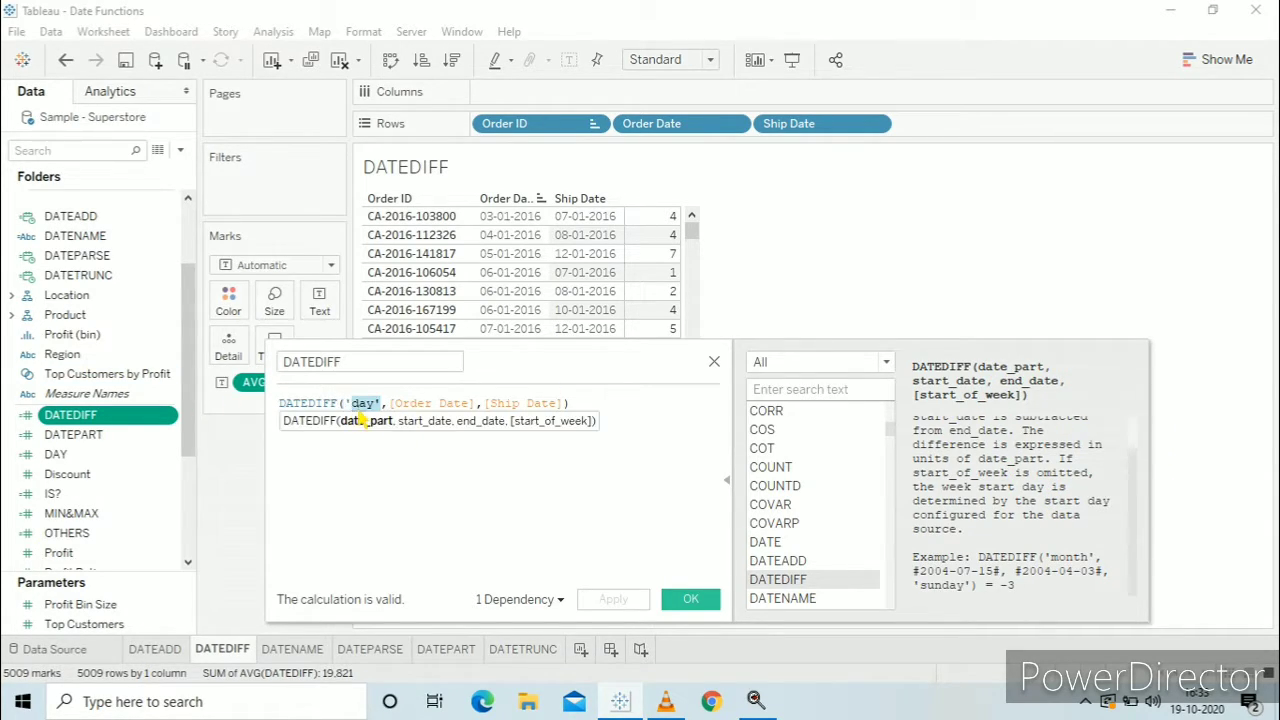
left_click(463, 480)
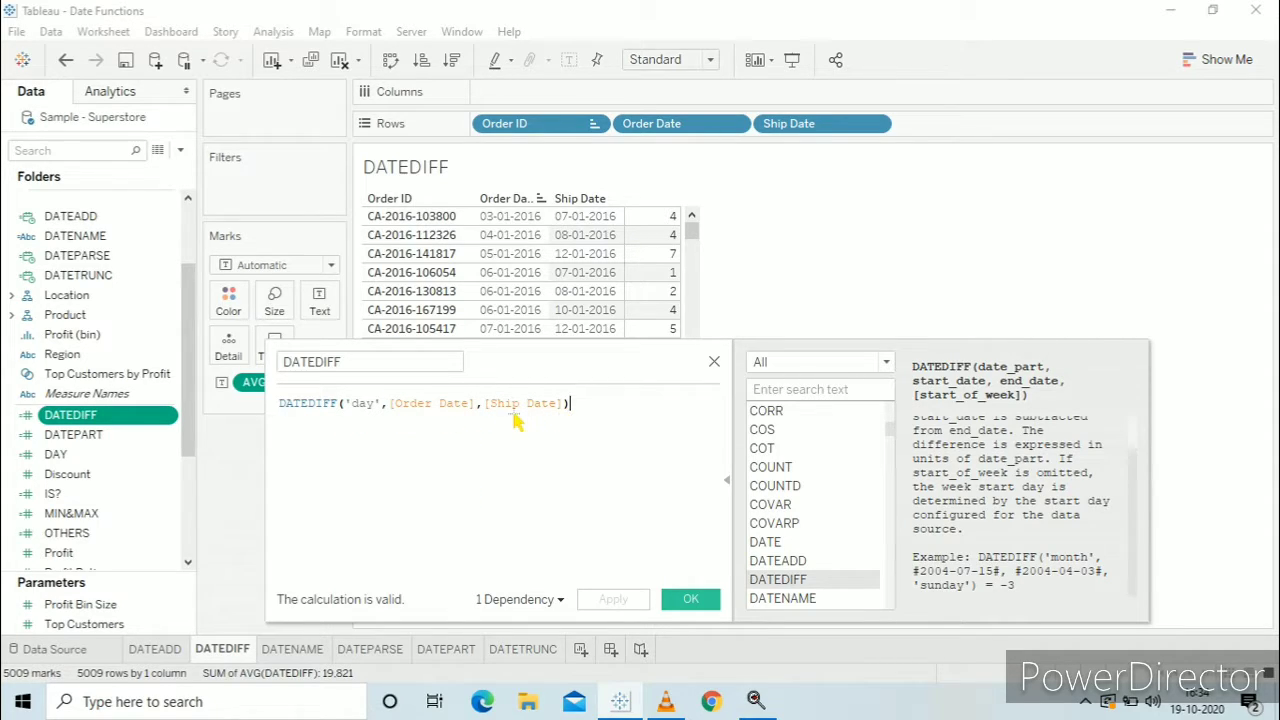
Close the DATEDIFF calculation and compare the order dates, ship dates and day differences in the table
left_click(688, 599)
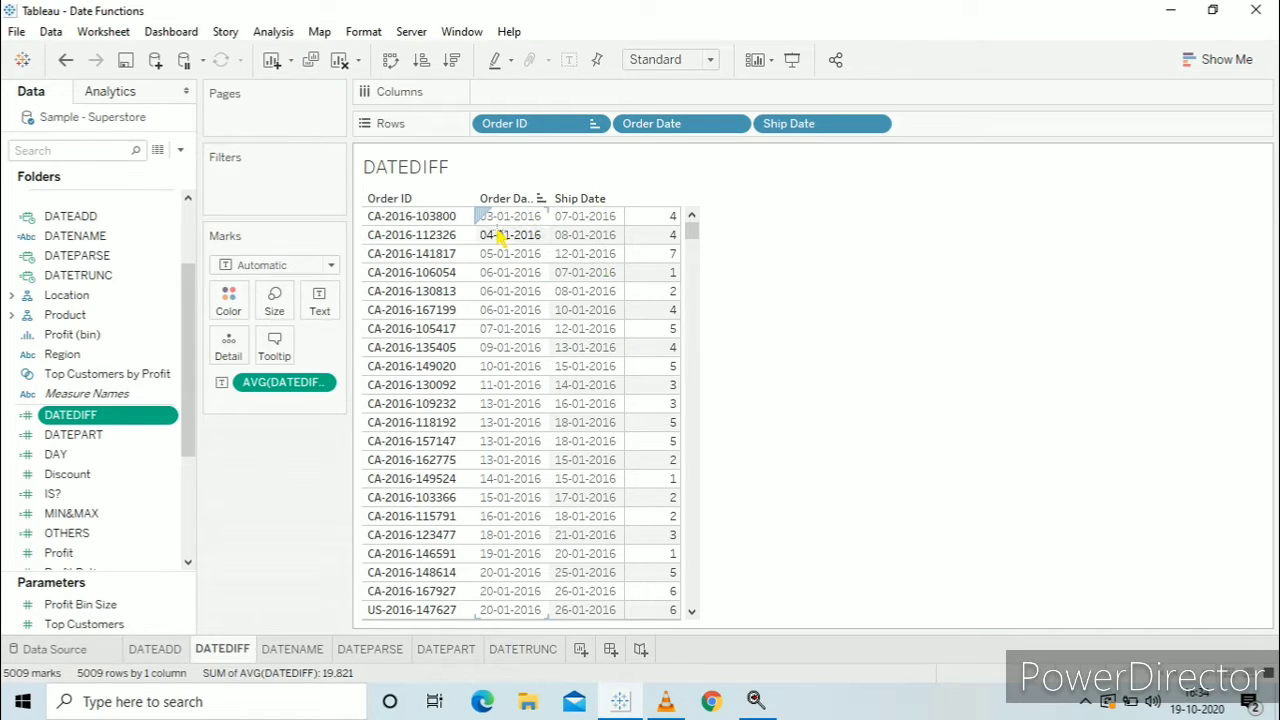
mouse_move(676, 222)
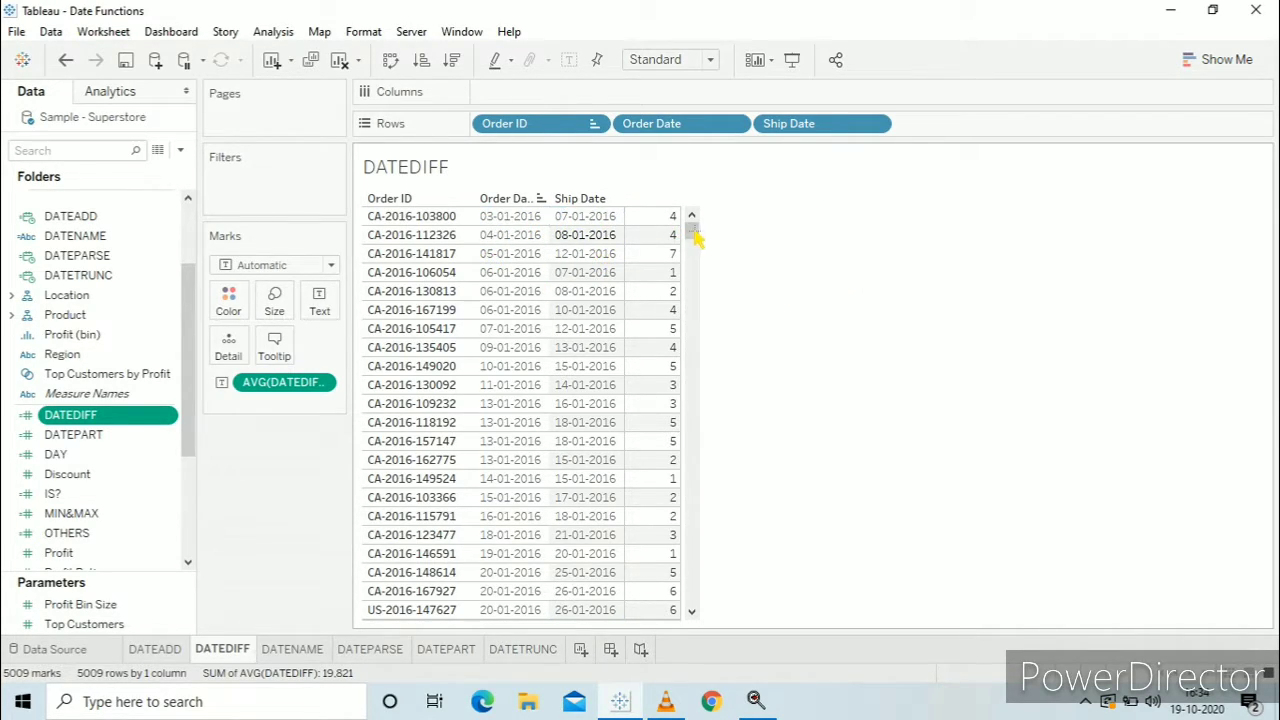
scroll(576, 320, "down", 5)
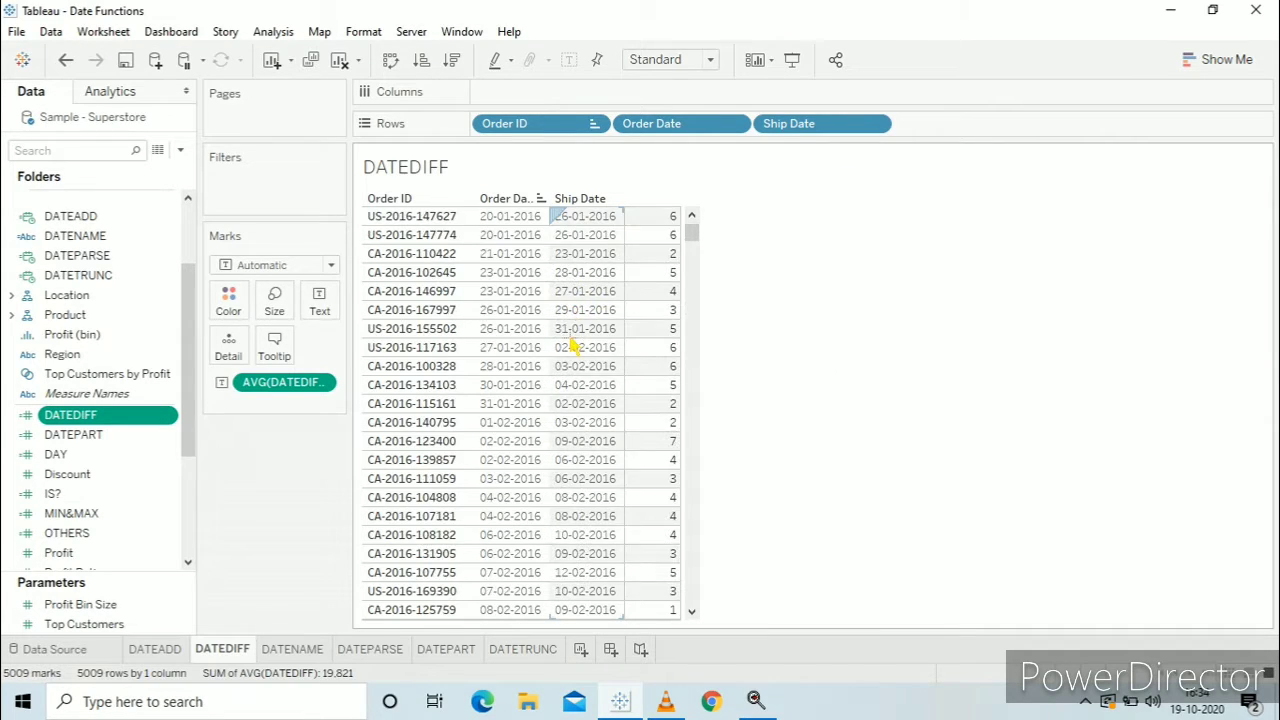
scroll(573, 343, "down", 2)
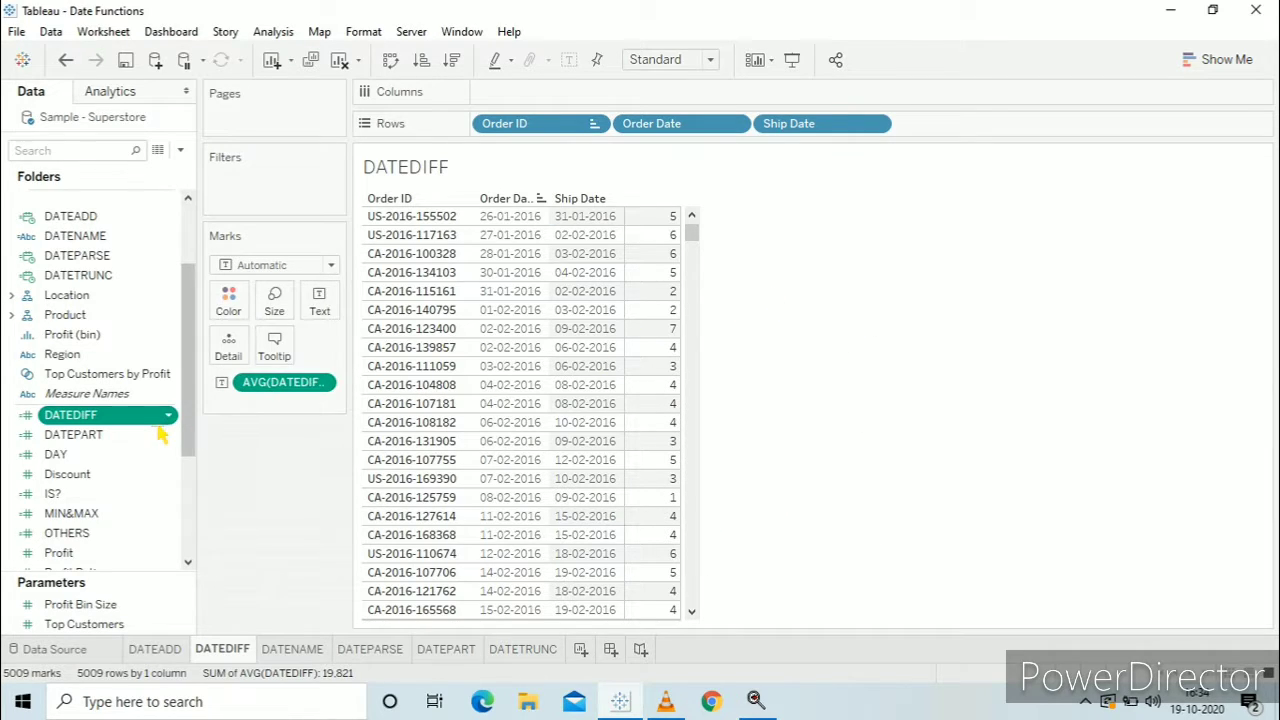
On the DATENAME sheet, open the DATENAME field's calculation, examine the function's description and its arguments, and close it
left_click(299, 662)
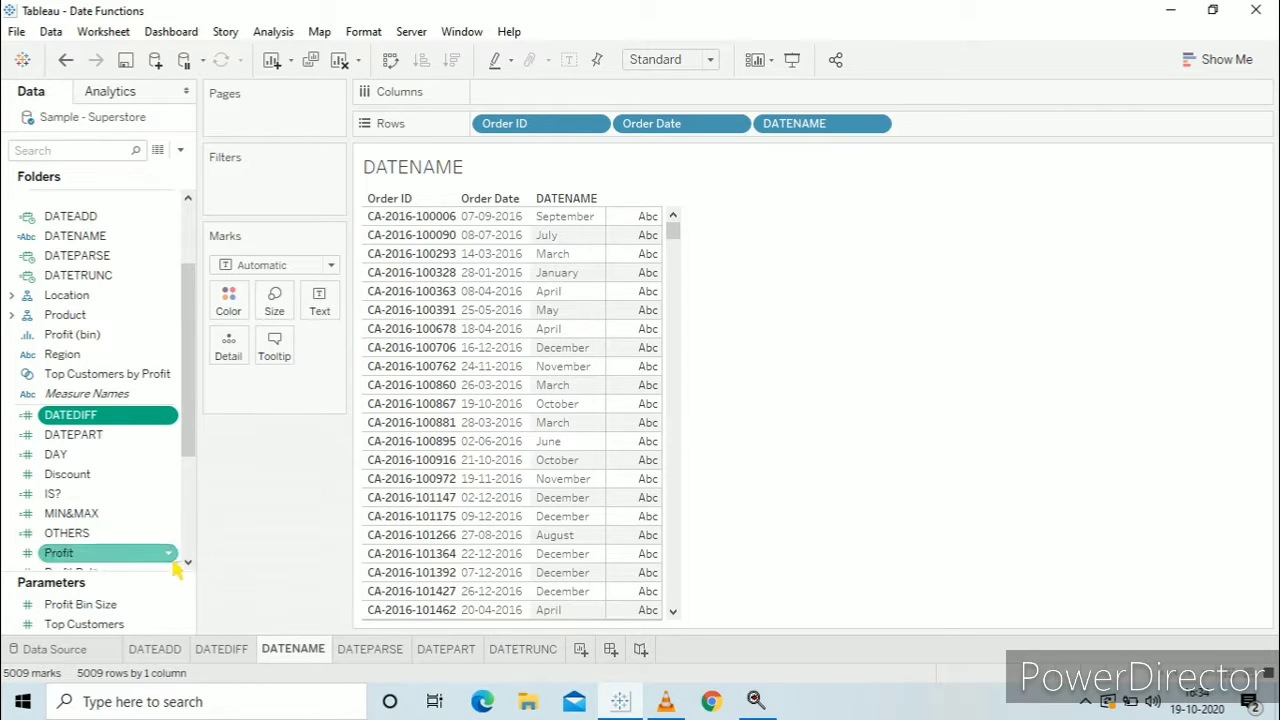
scroll(123, 440, "up", 3)
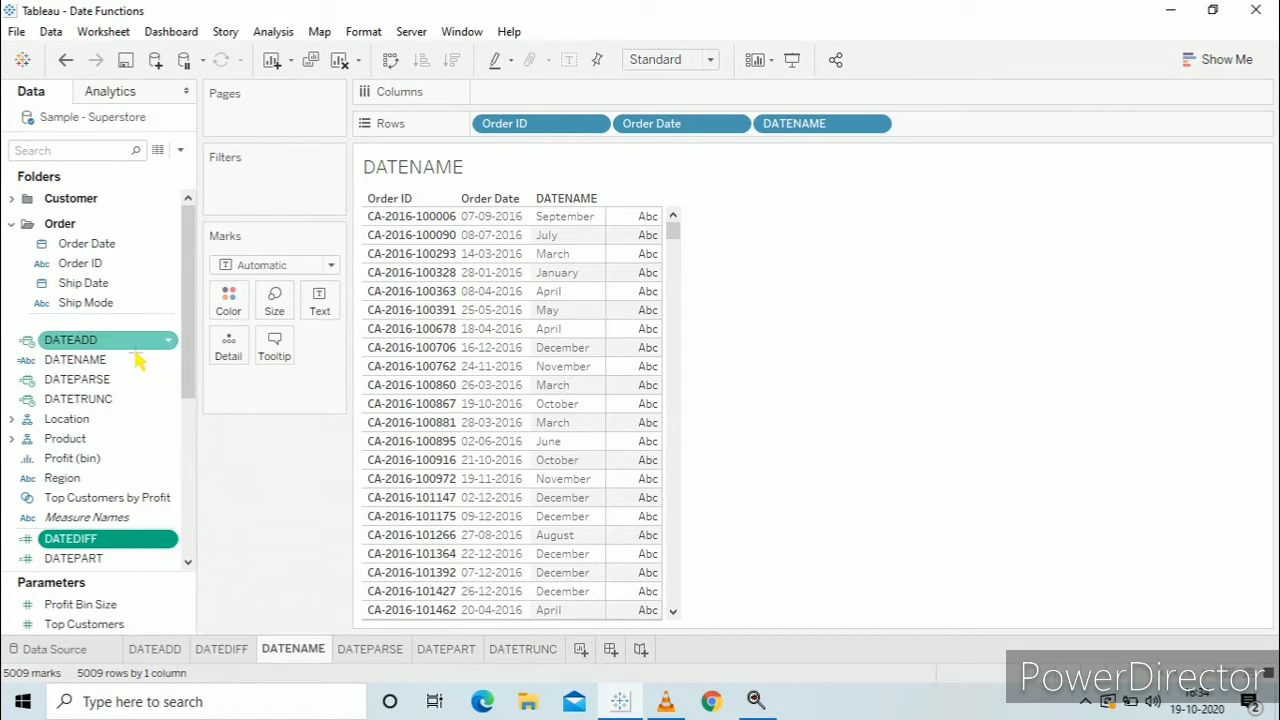
right_click(176, 374)
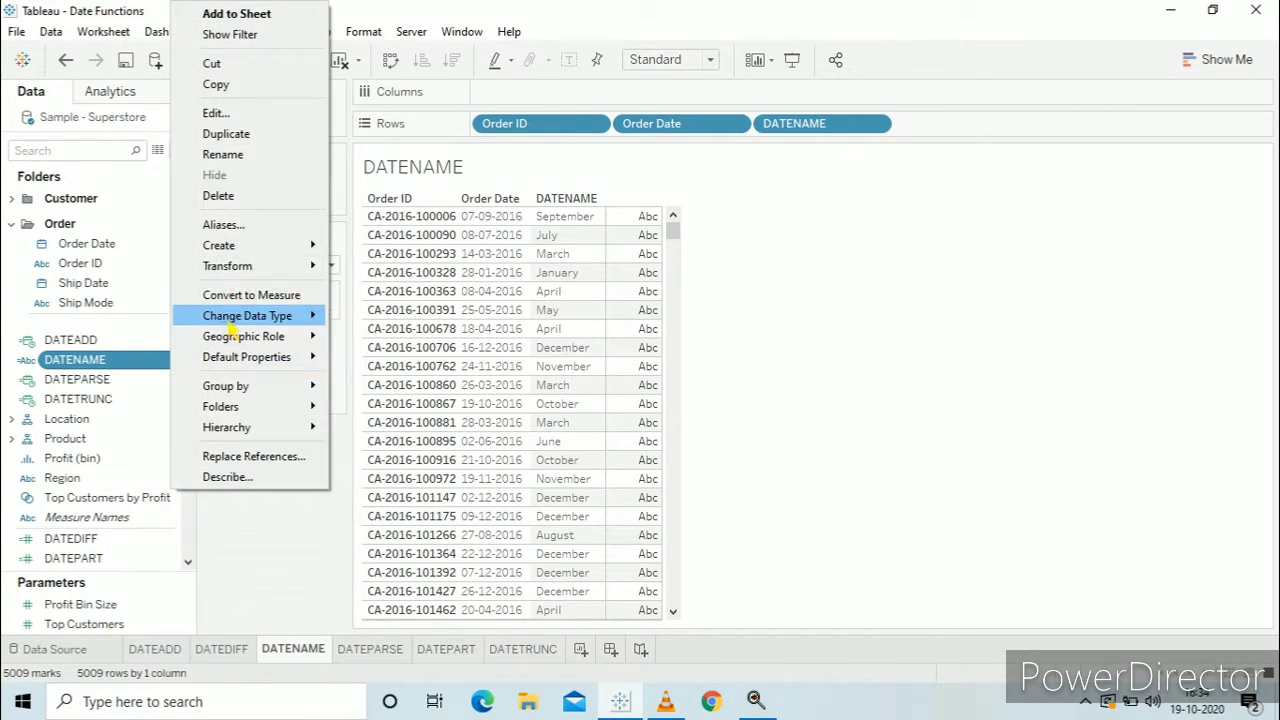
left_click(250, 114)
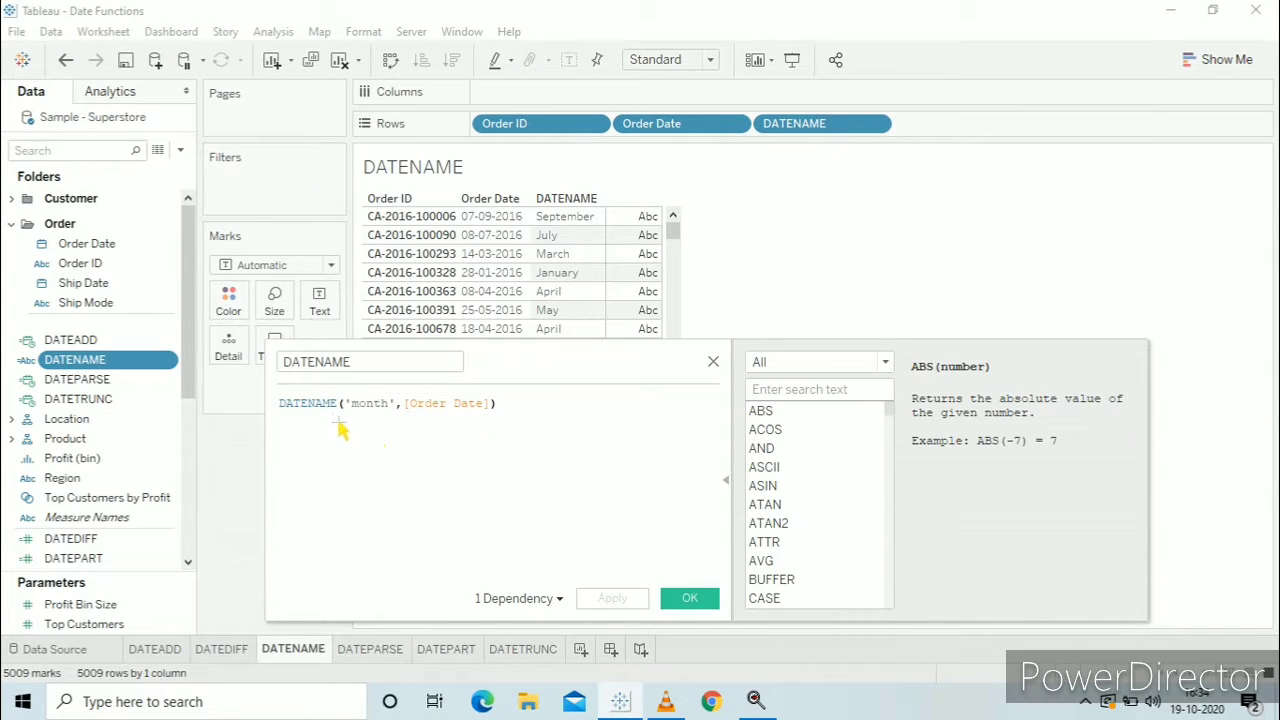
left_click(313, 403)
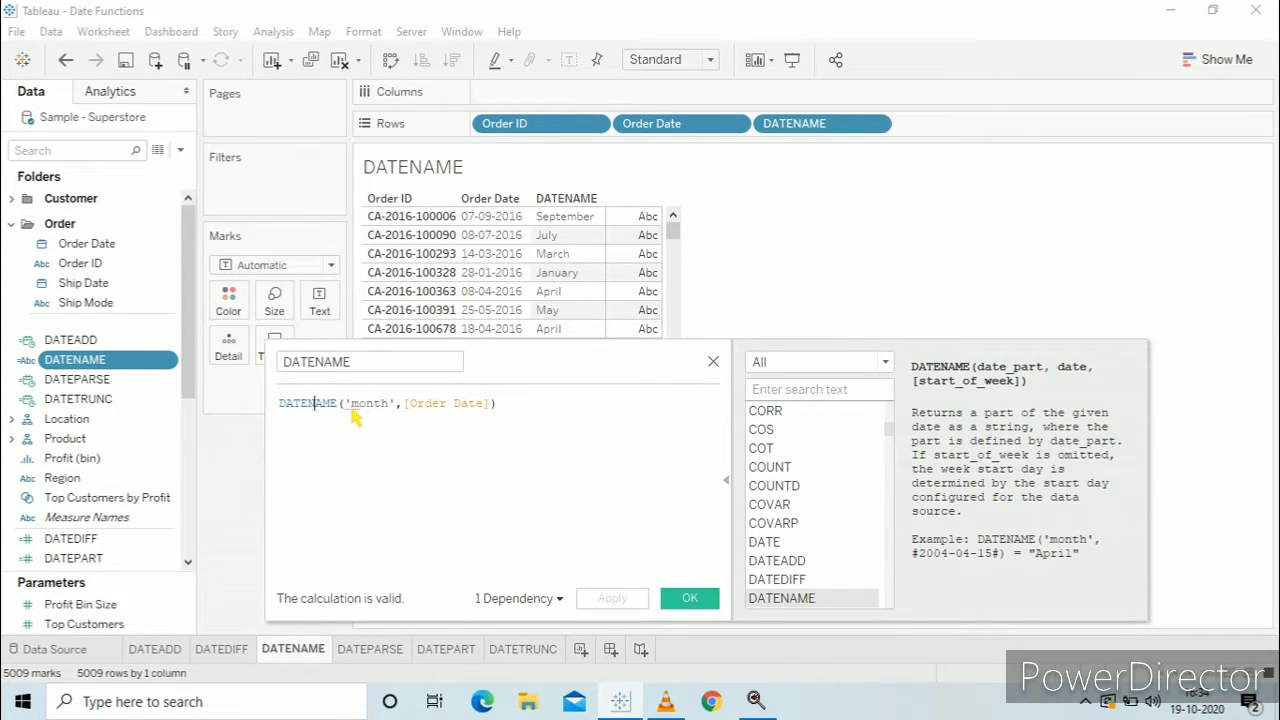
left_click_drag(351, 408, 500, 403)
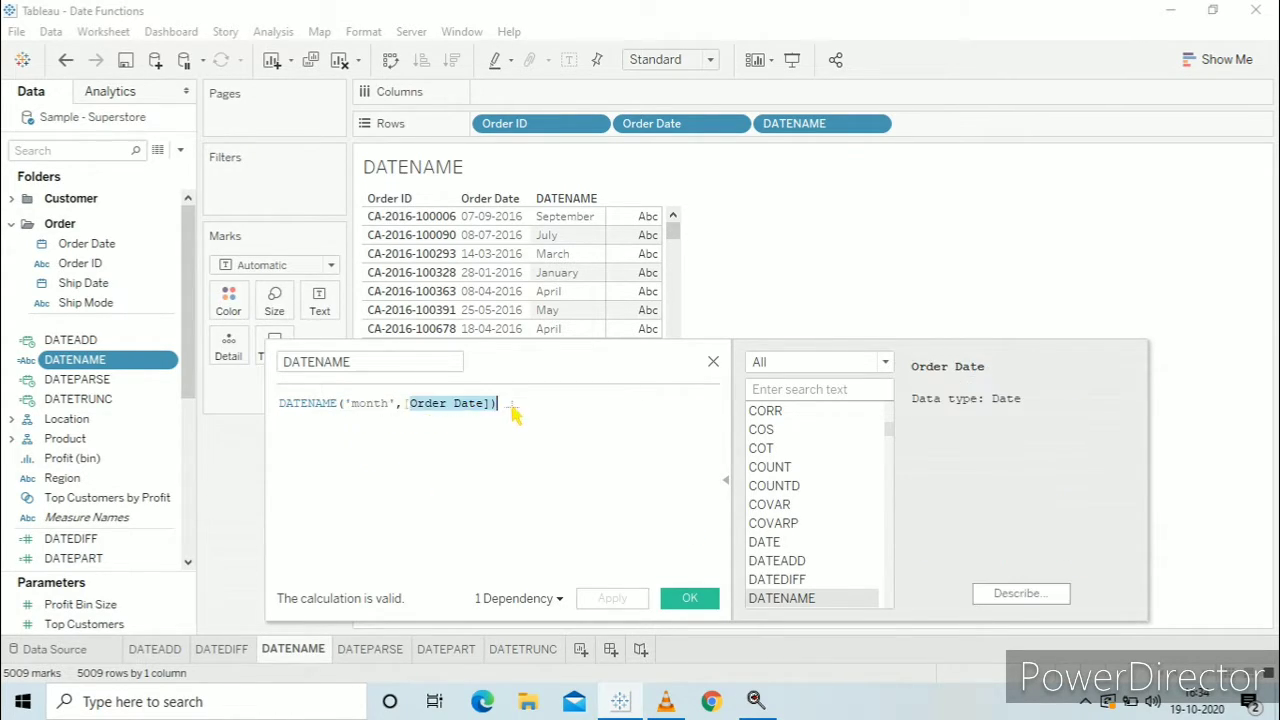
left_click(565, 430)
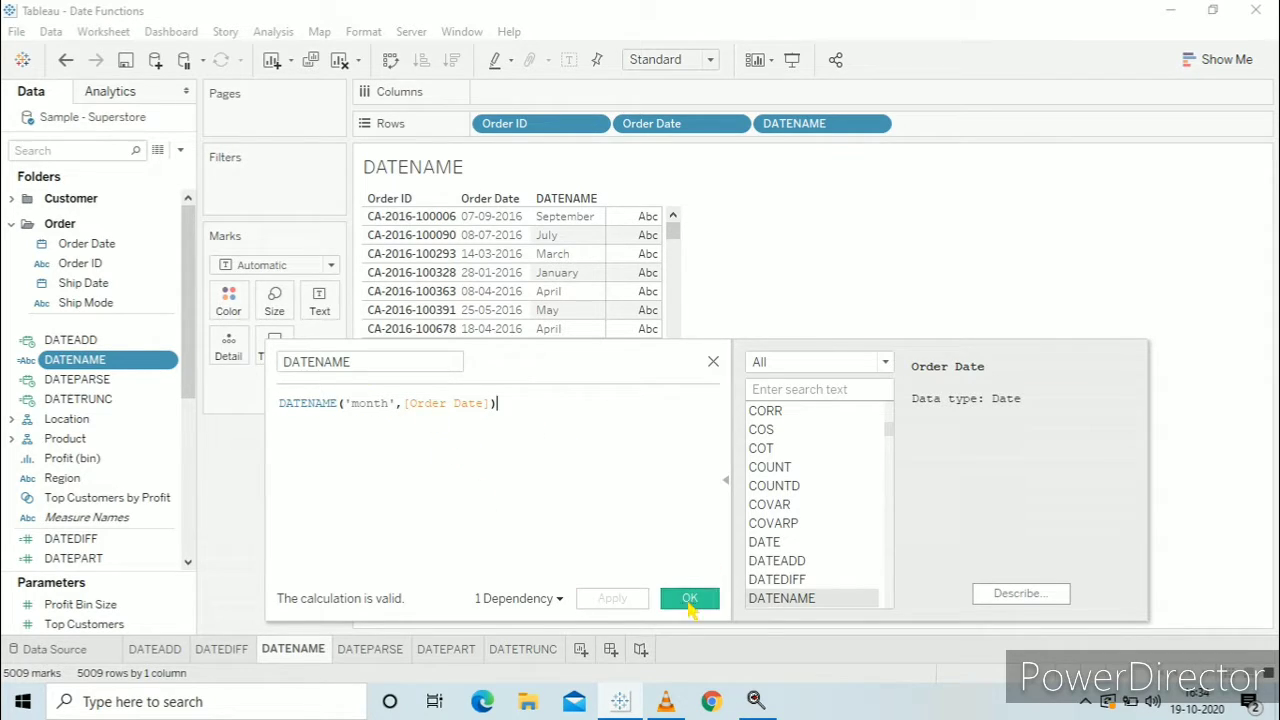
left_click(690, 600)
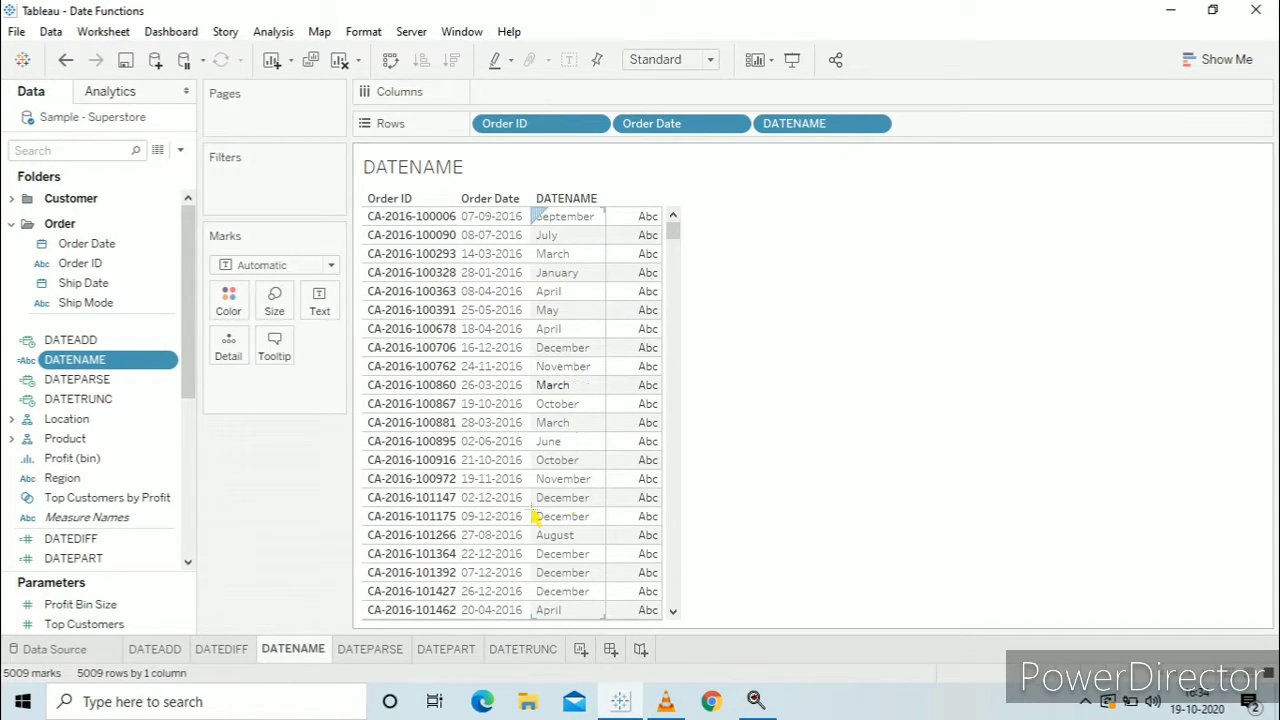
Switch to the DATEPARSE sheet, open the DATEPARSE field's calculation, and show the function's description
left_click(370, 650)
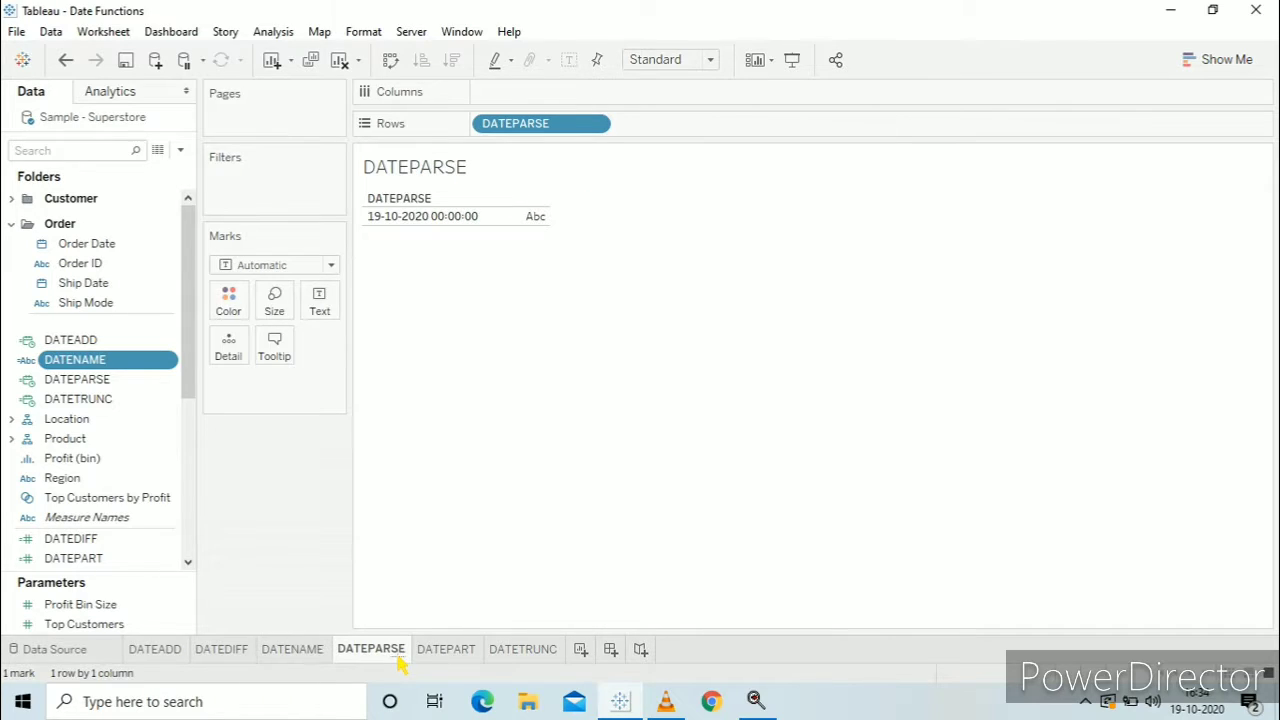
left_click(168, 380)
left_click(251, 113)
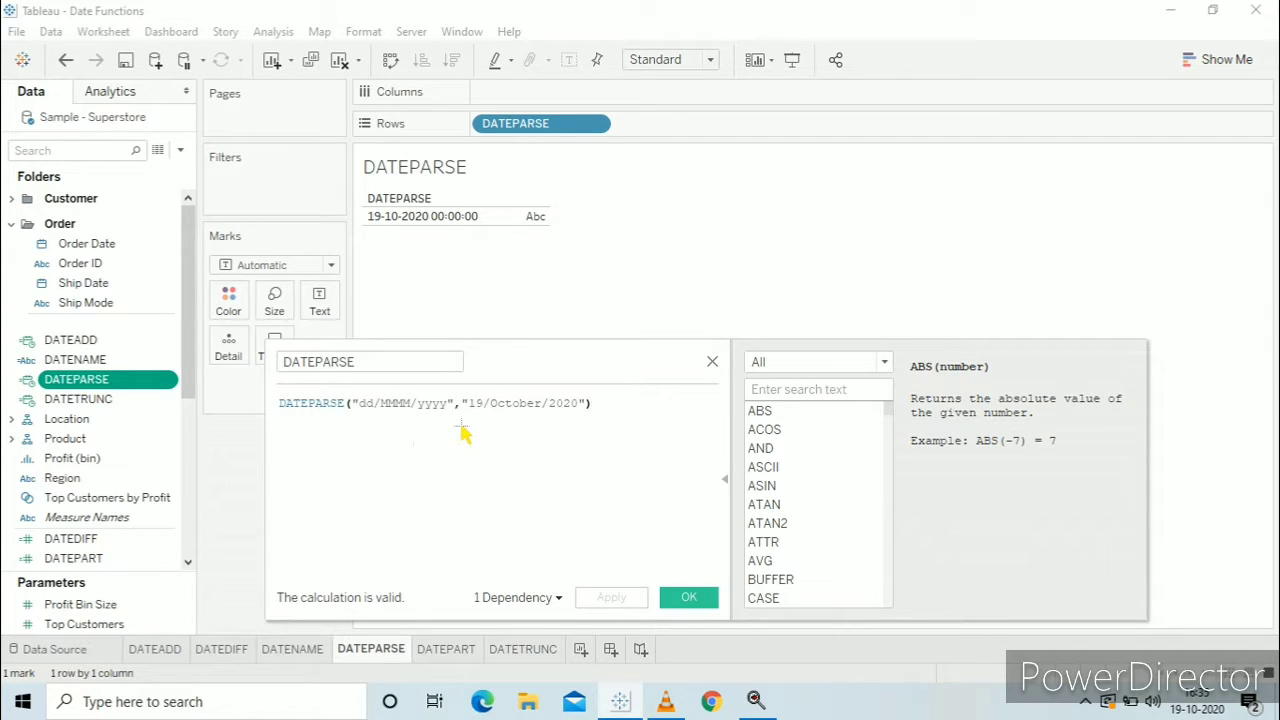
left_click(314, 404)
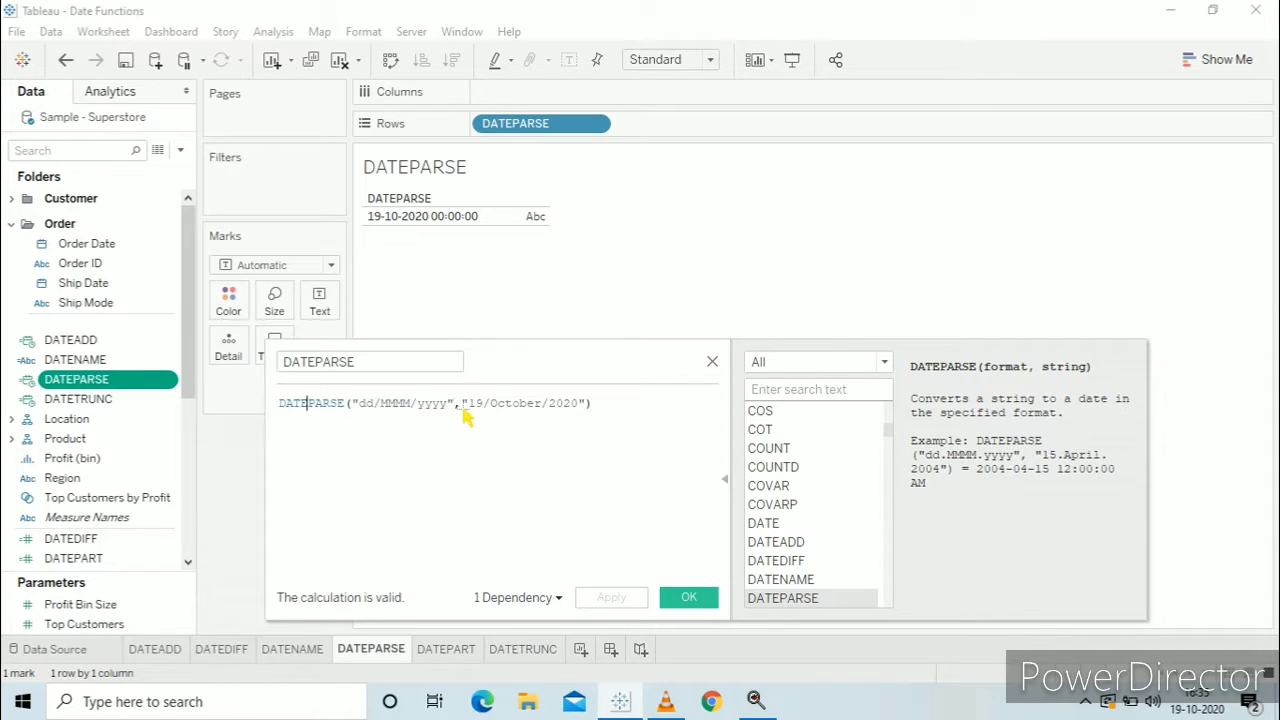
Examine the date string and the dd/MMMM/yyyy format in the DATEPARSE formula, and close the calculation
left_click_drag(456, 410, 614, 416)
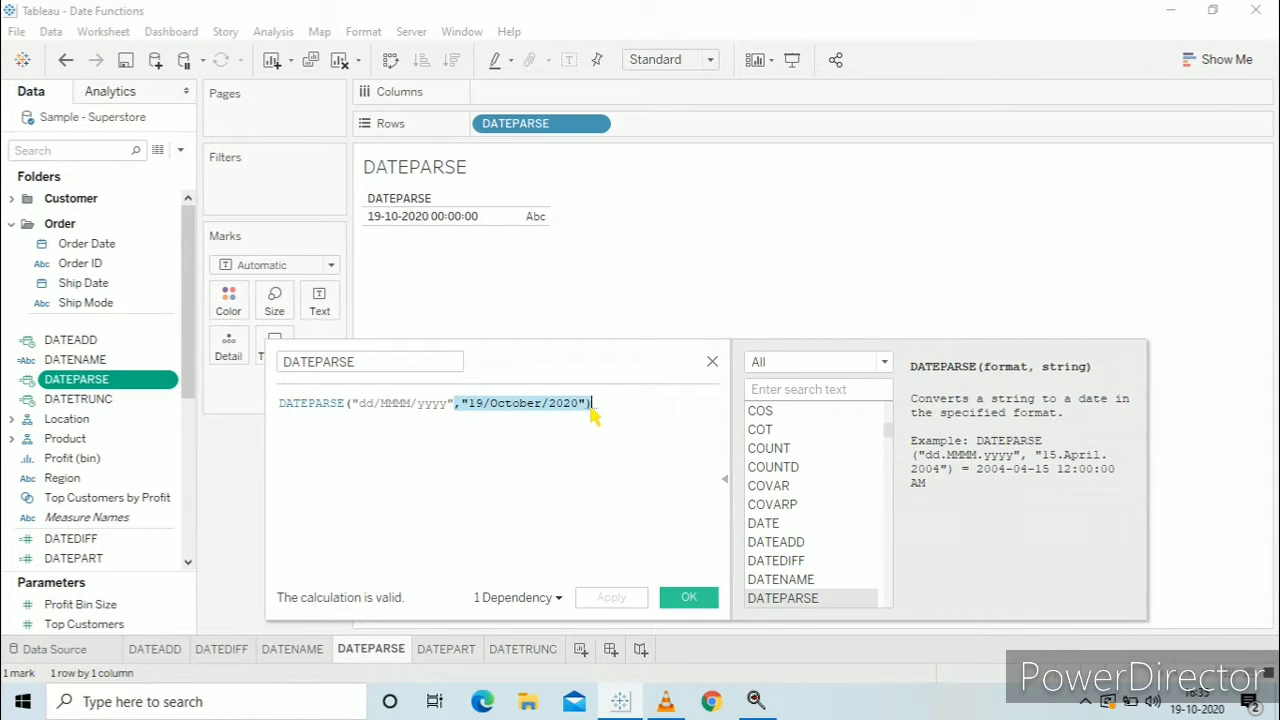
left_click(565, 482)
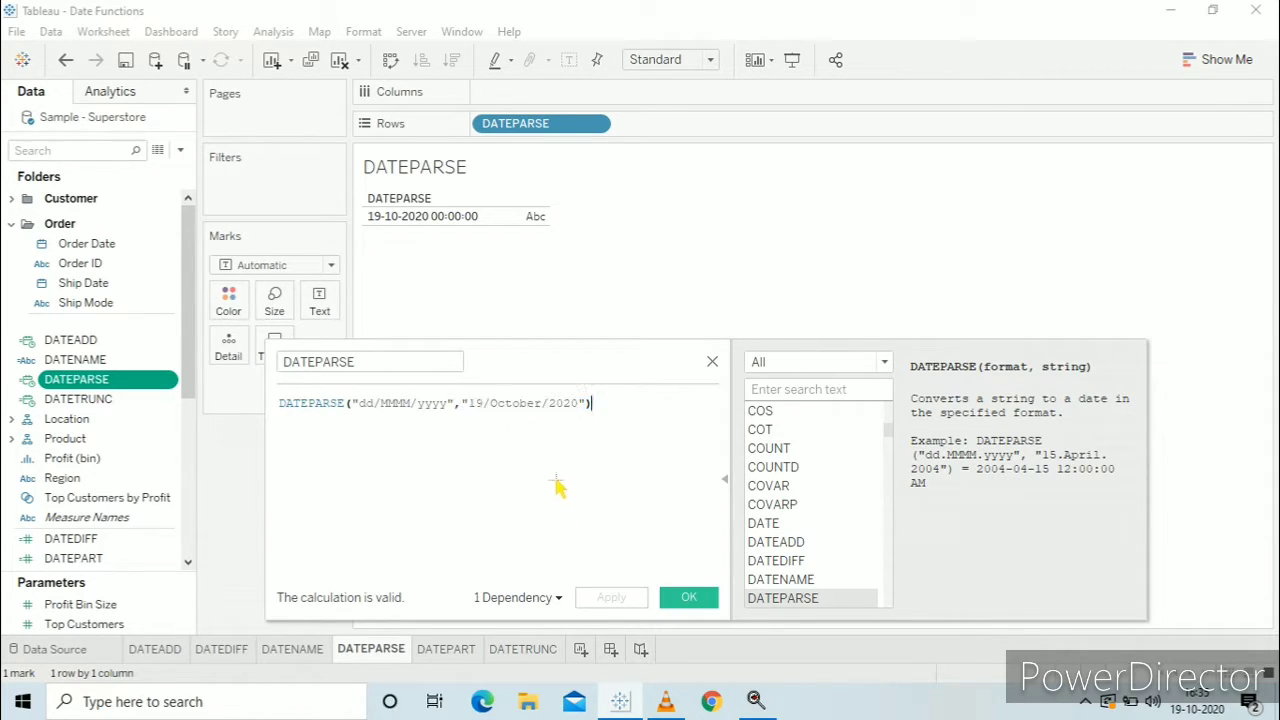
double_click(367, 406)
left_click_drag(451, 416, 365, 414)
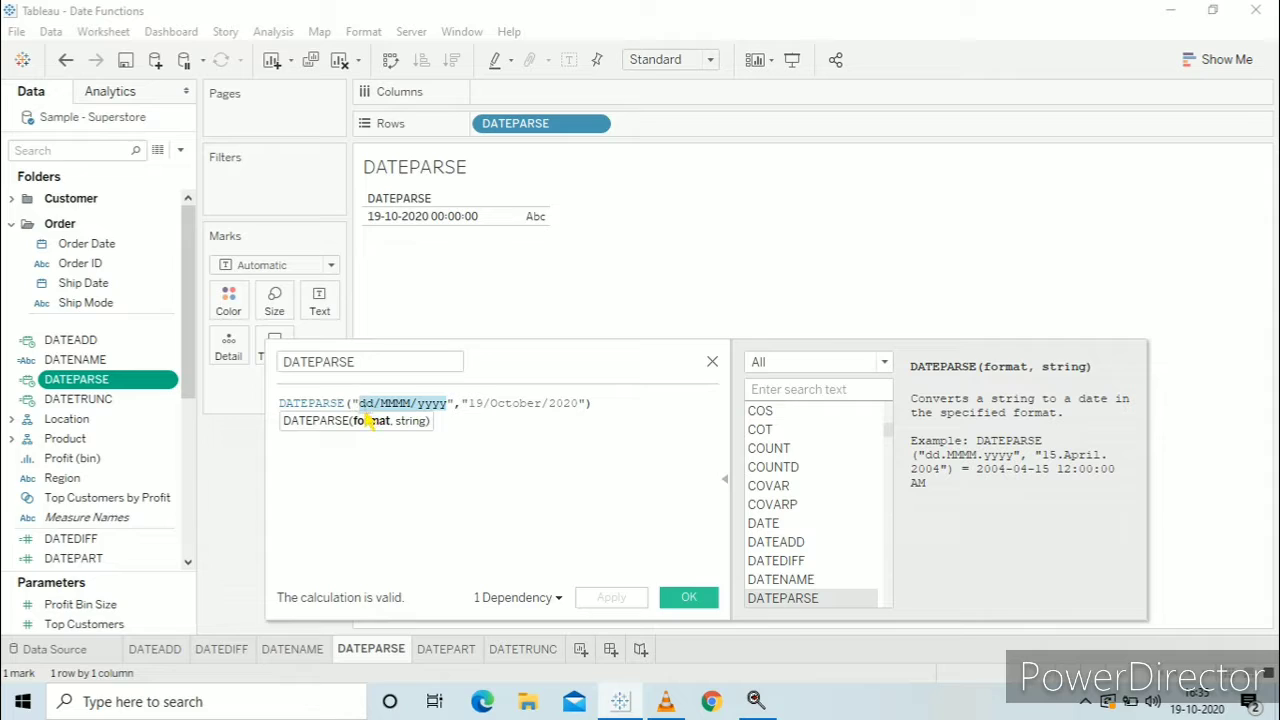
left_click(516, 451)
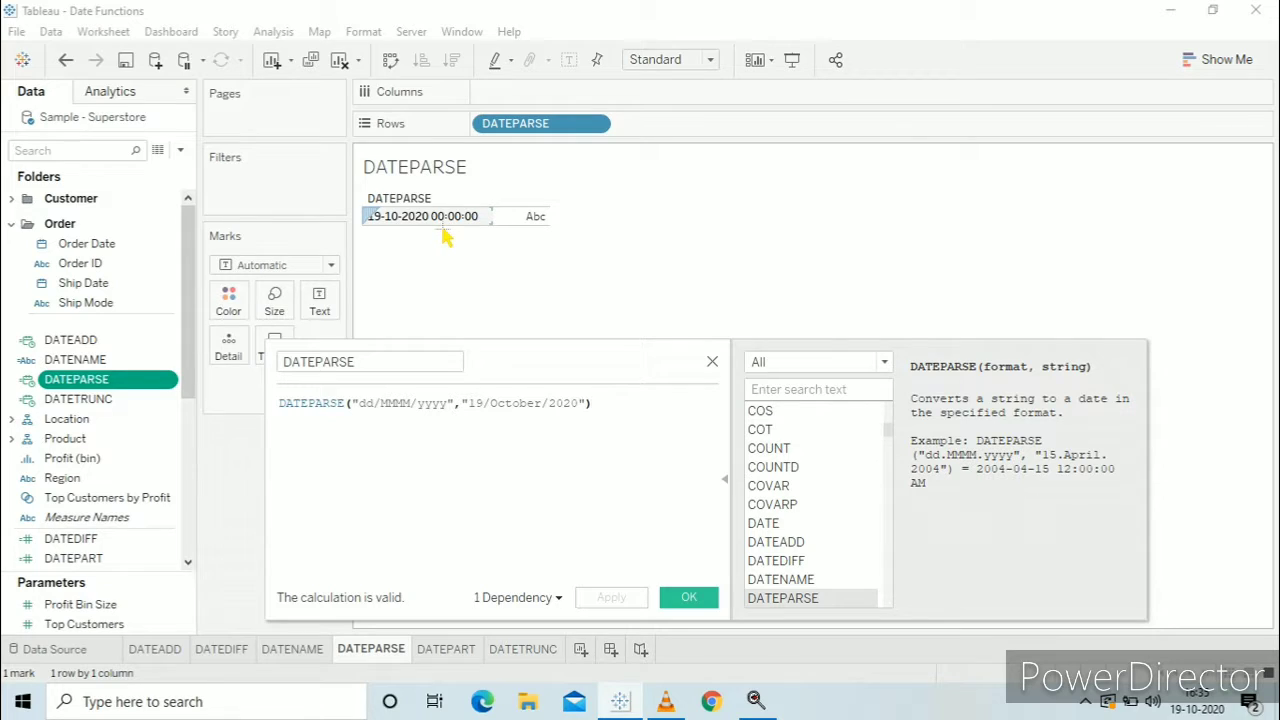
left_click(689, 597)
Switch to the DATEPART sheet
left_click(465, 662)
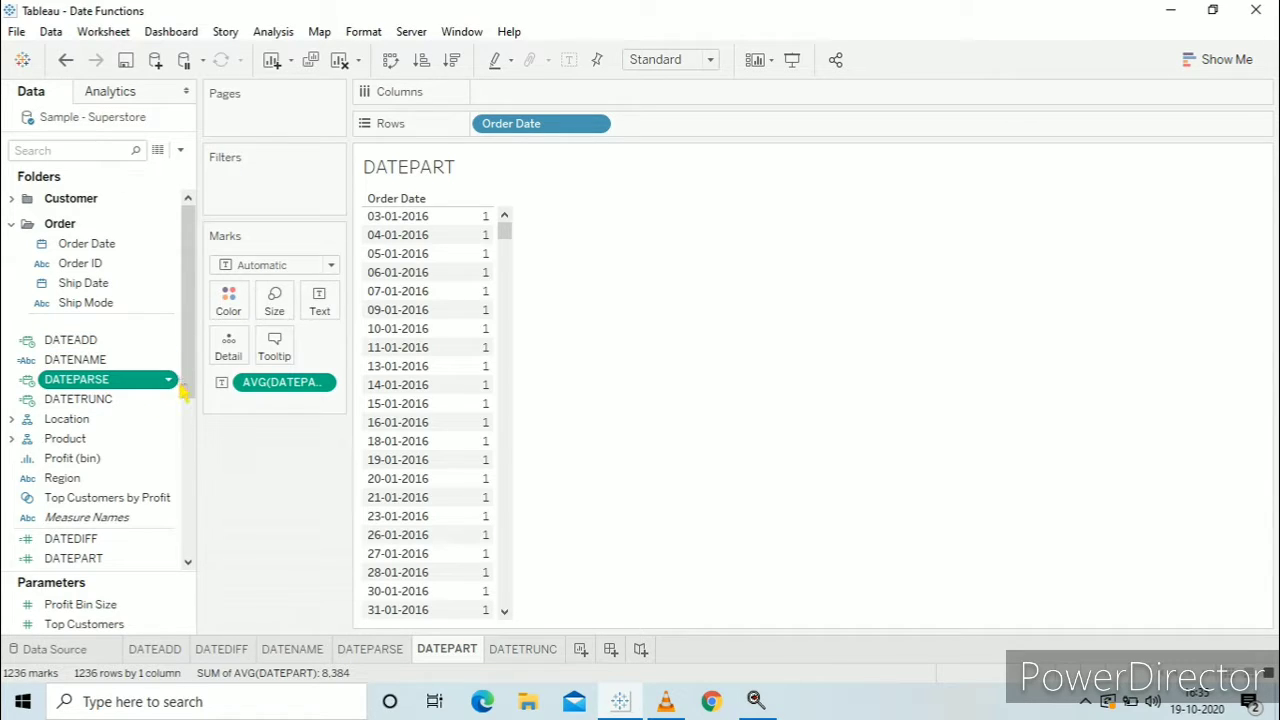
left_click(172, 381)
left_click(218, 114)
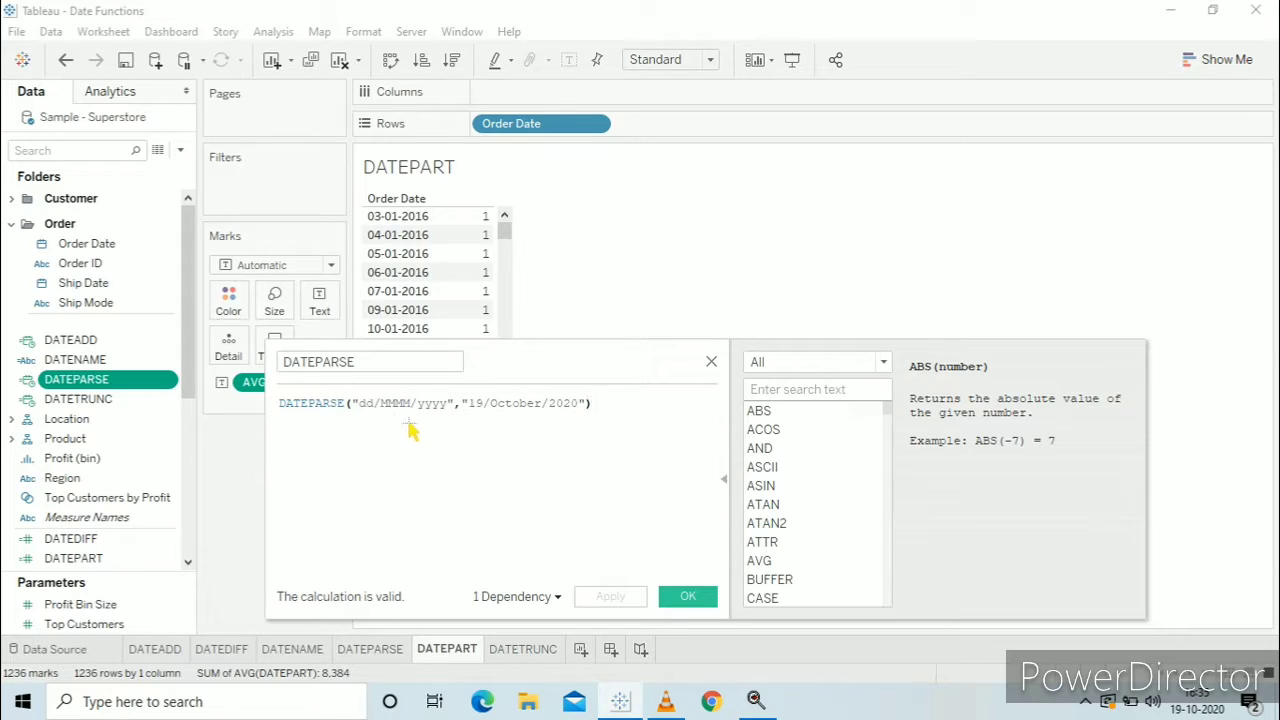
left_click(304, 412)
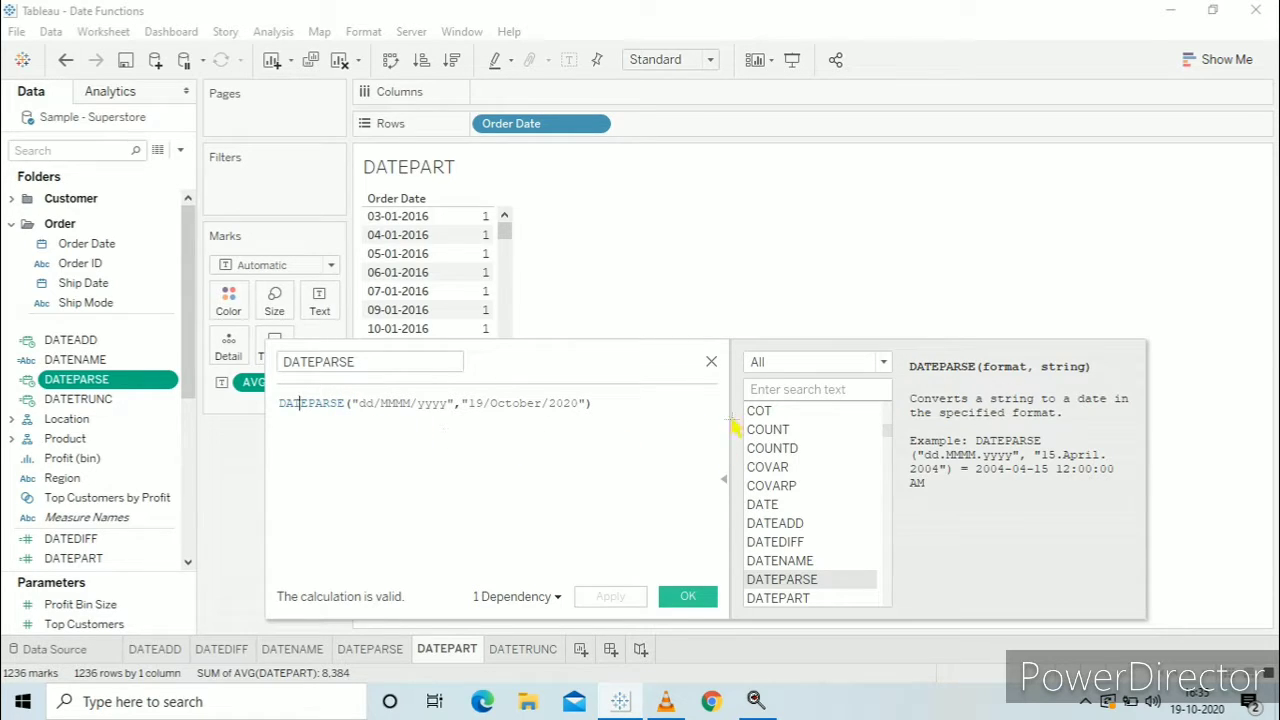
left_click(711, 362)
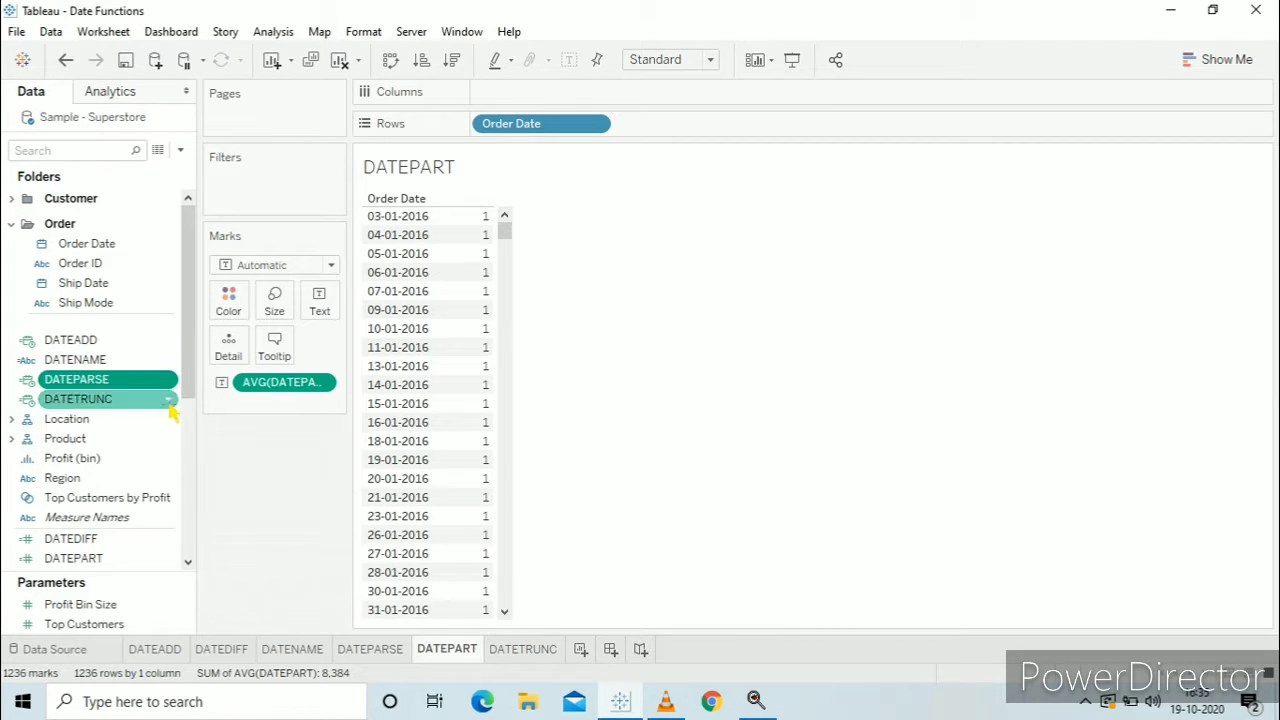
Open the DATEPART field's calculation, examine the function's description and its 'month' formula on Order Date, and close it
scroll(147, 420, "down", 1)
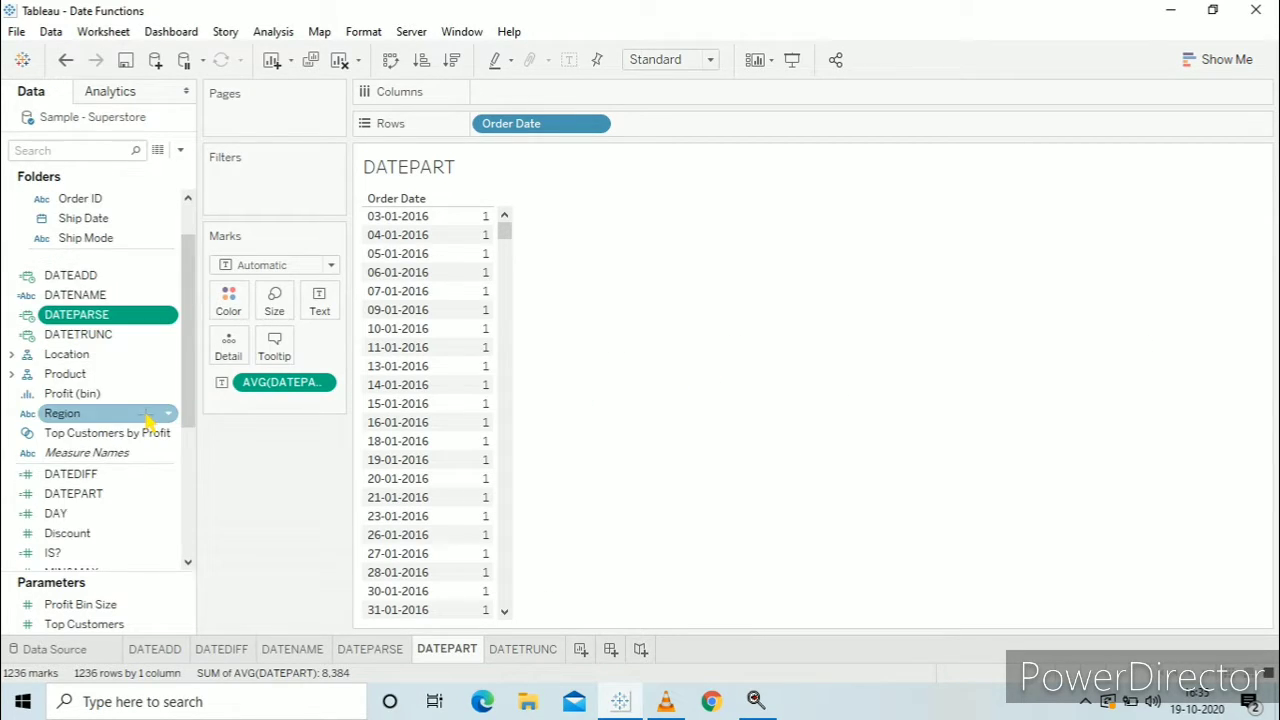
scroll(148, 420, "down", 1)
left_click(168, 435)
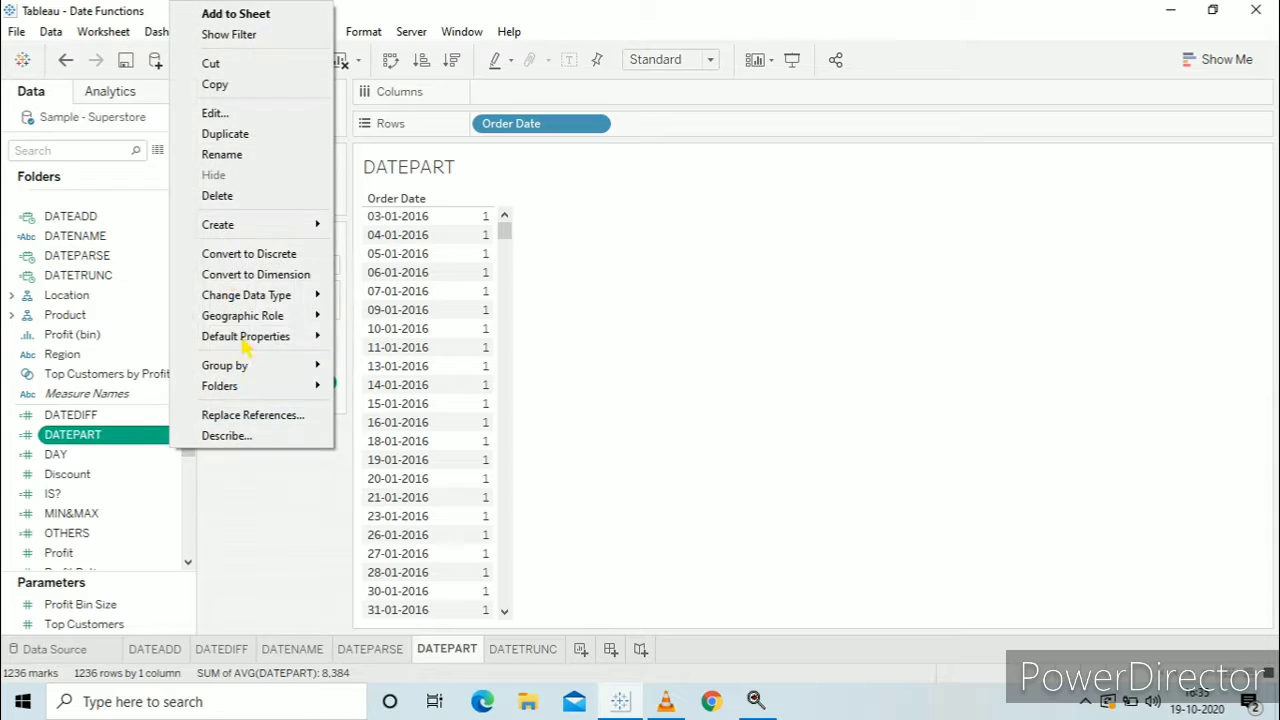
left_click(256, 114)
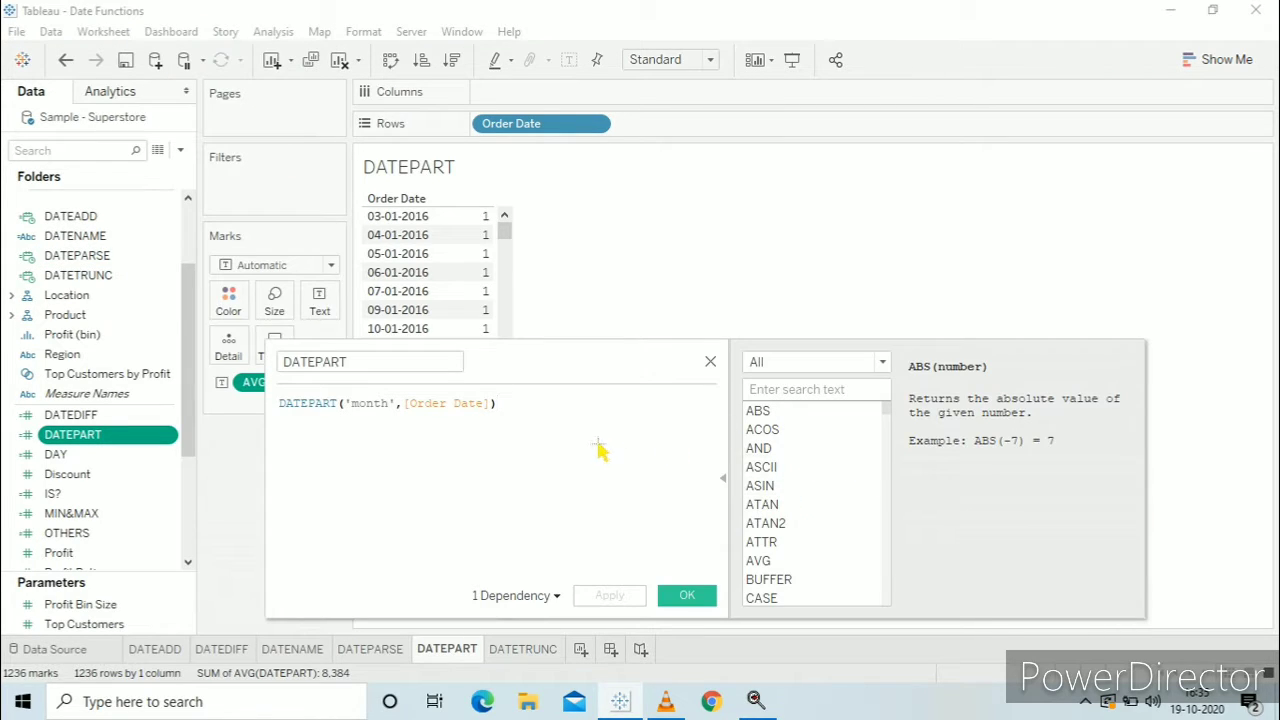
left_click(336, 414)
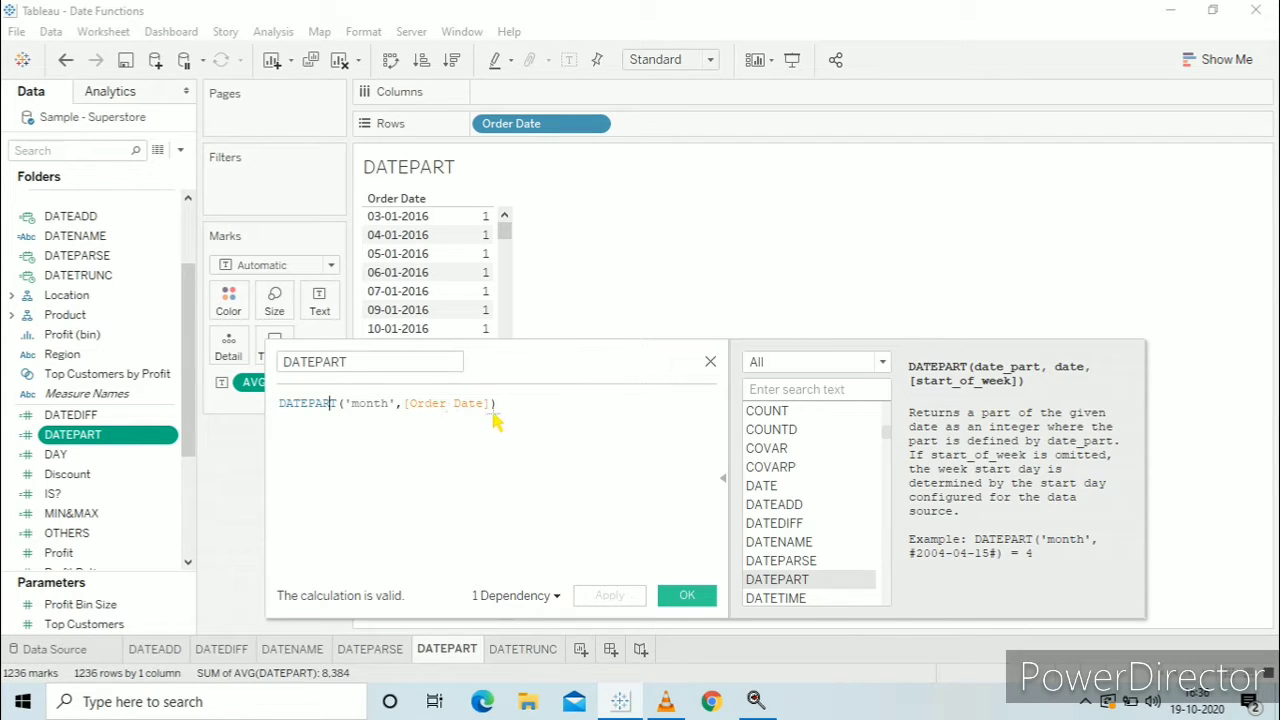
left_click(684, 595)
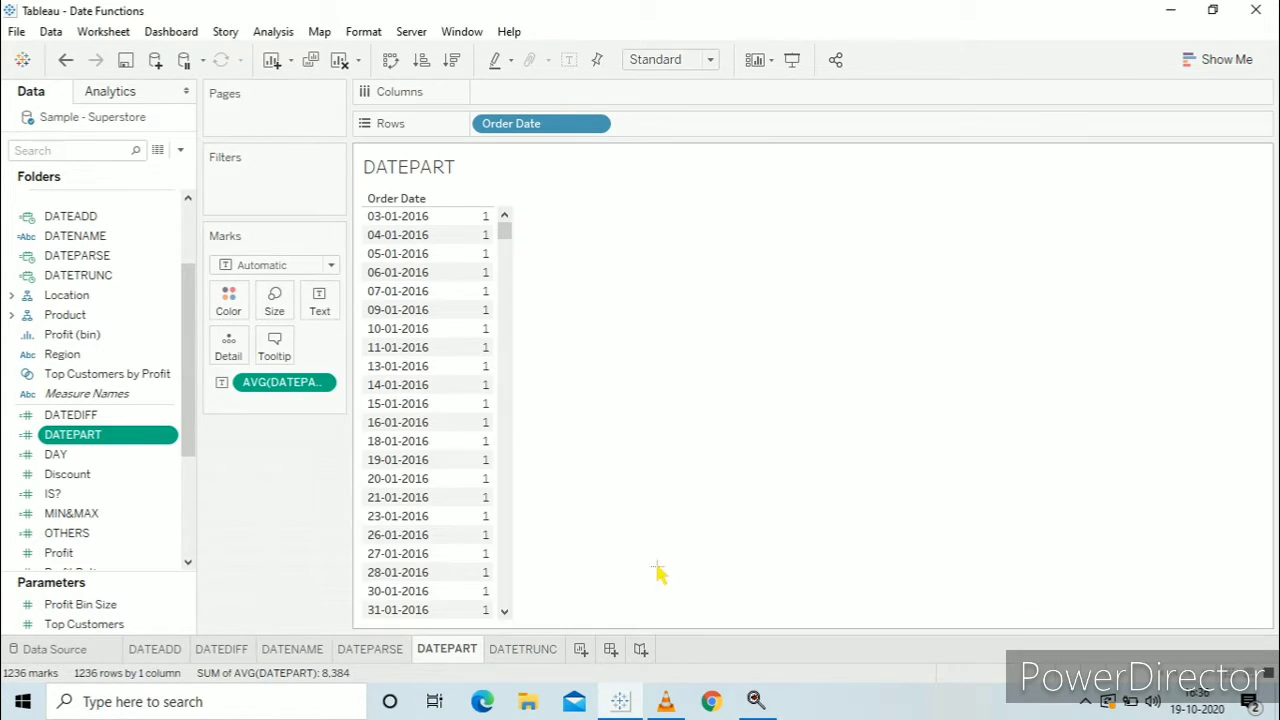
Examine the month numbers on the DATEPART sheet through to December 2016, and switch to the DATETRUNC sheet
scroll(414, 366, "down", 4)
left_click_drag(514, 249, 525, 330)
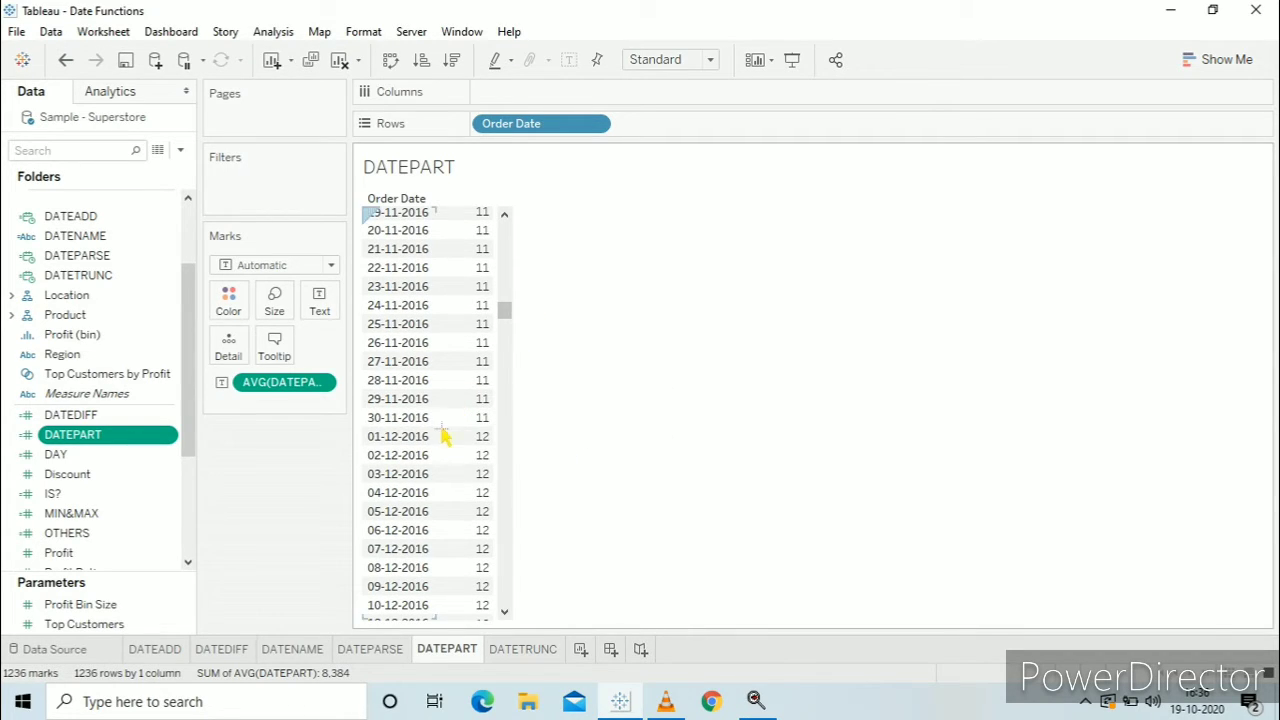
double_click(540, 655)
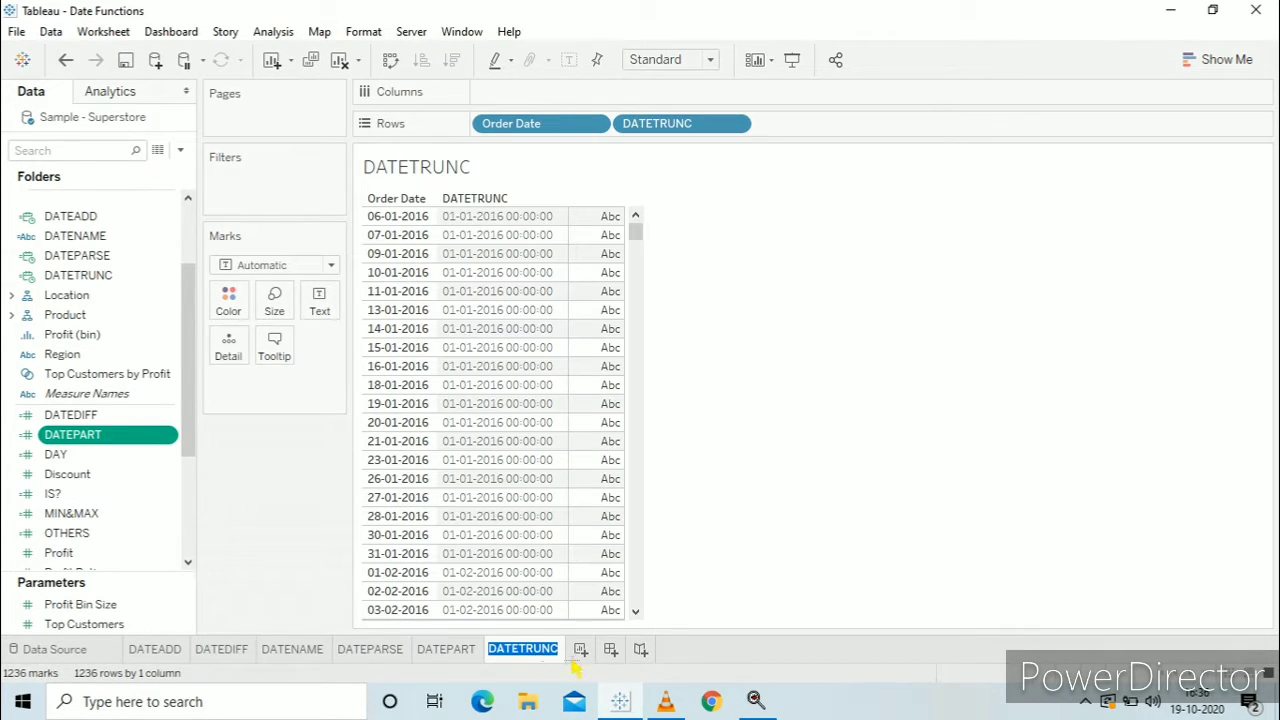
left_click(742, 652)
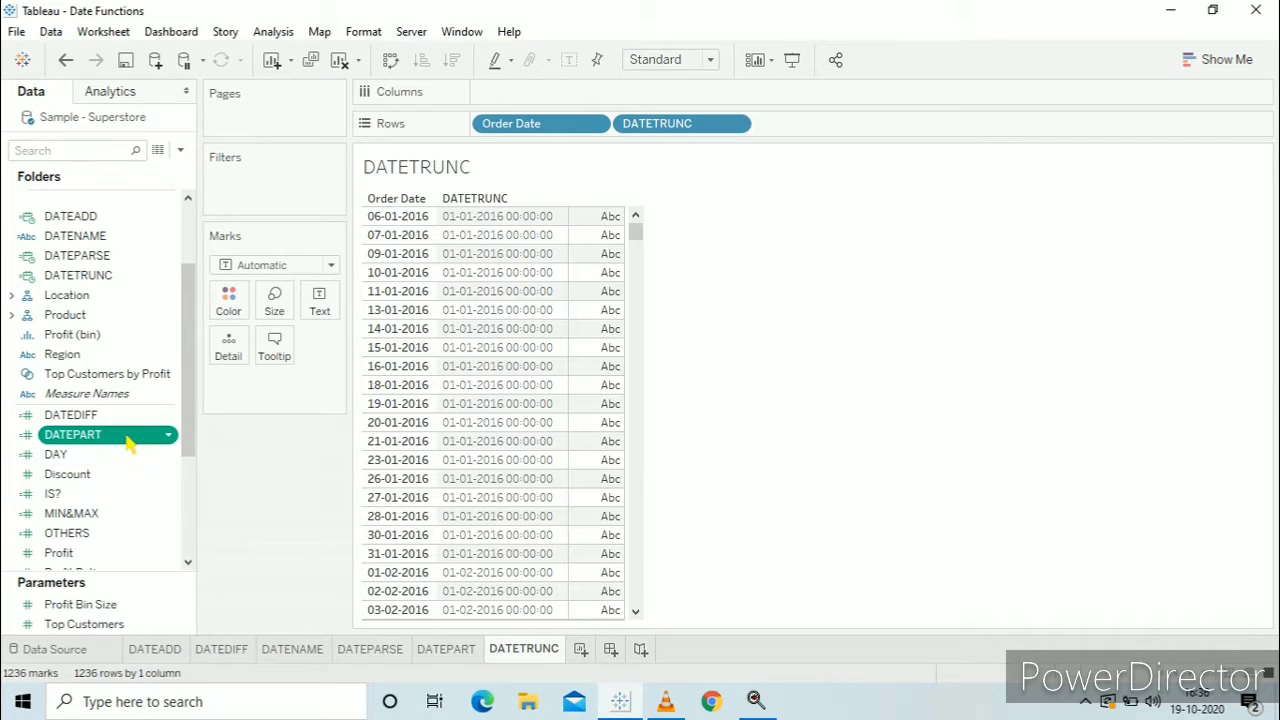
Open the DATETRUNC field's calculation, examine the function's description and its date_part argument, and close it
scroll(134, 437, "up", 2)
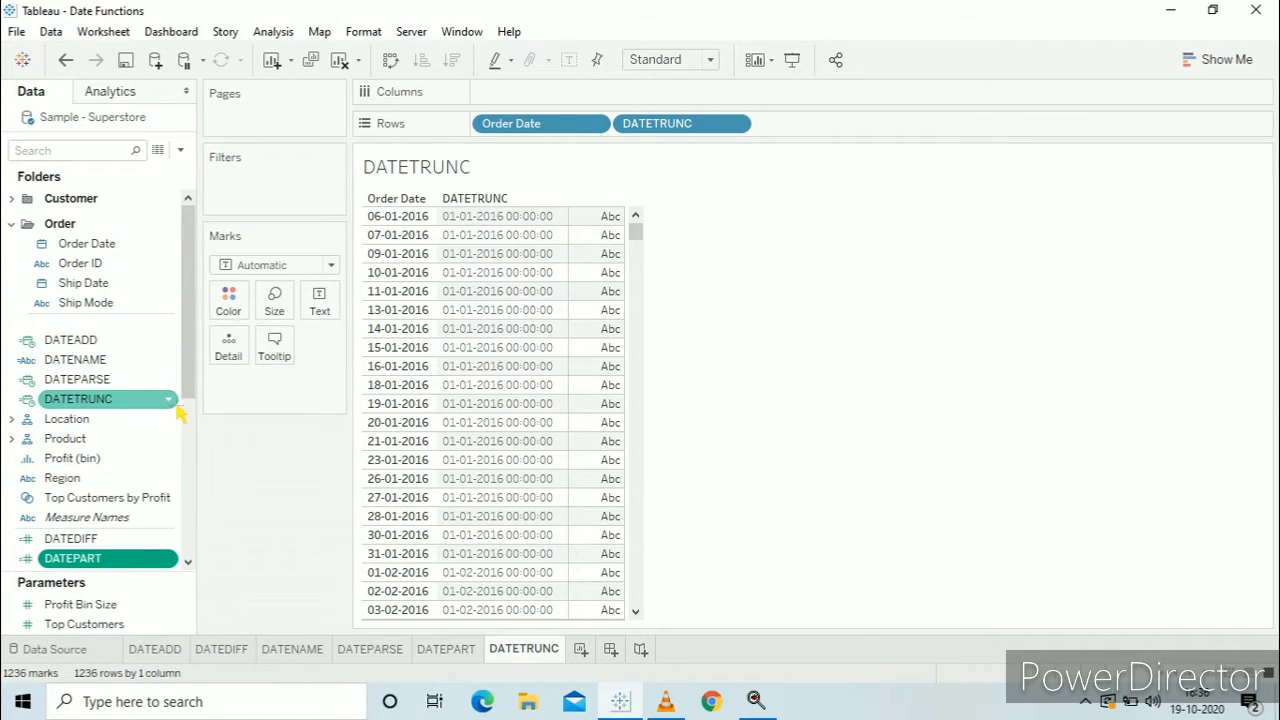
right_click(176, 408)
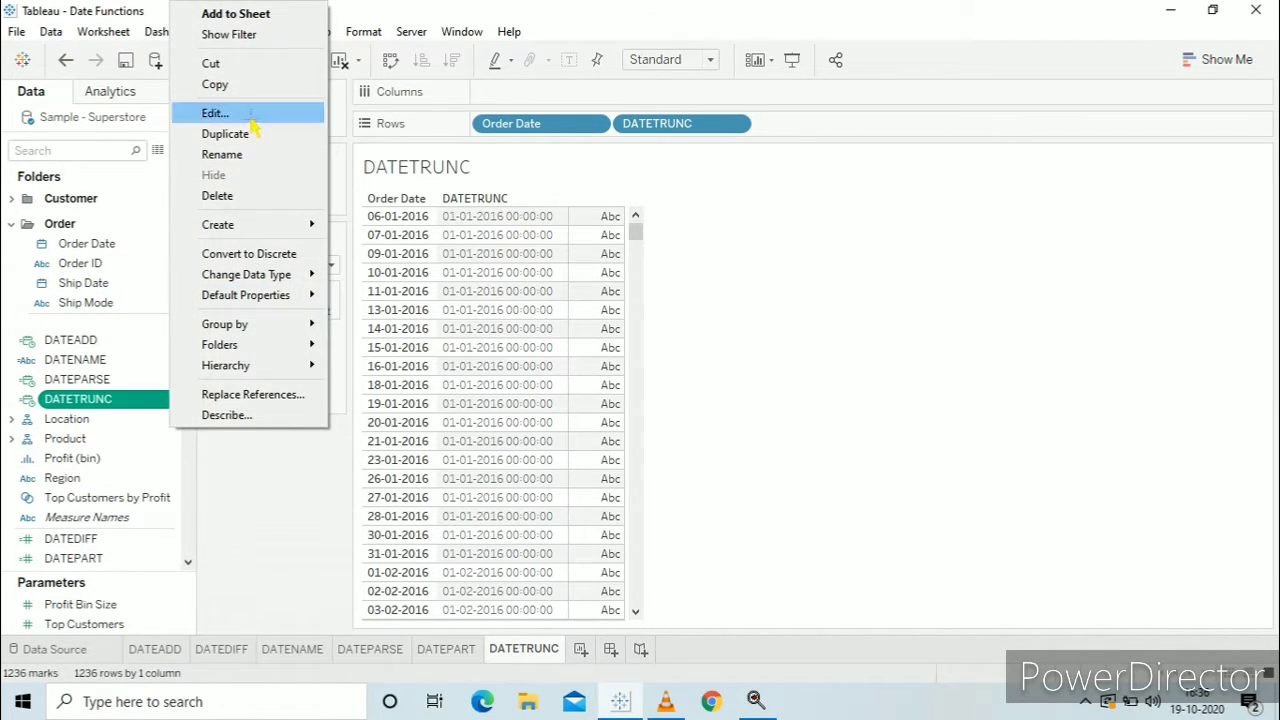
left_click(251, 115)
left_click(305, 403)
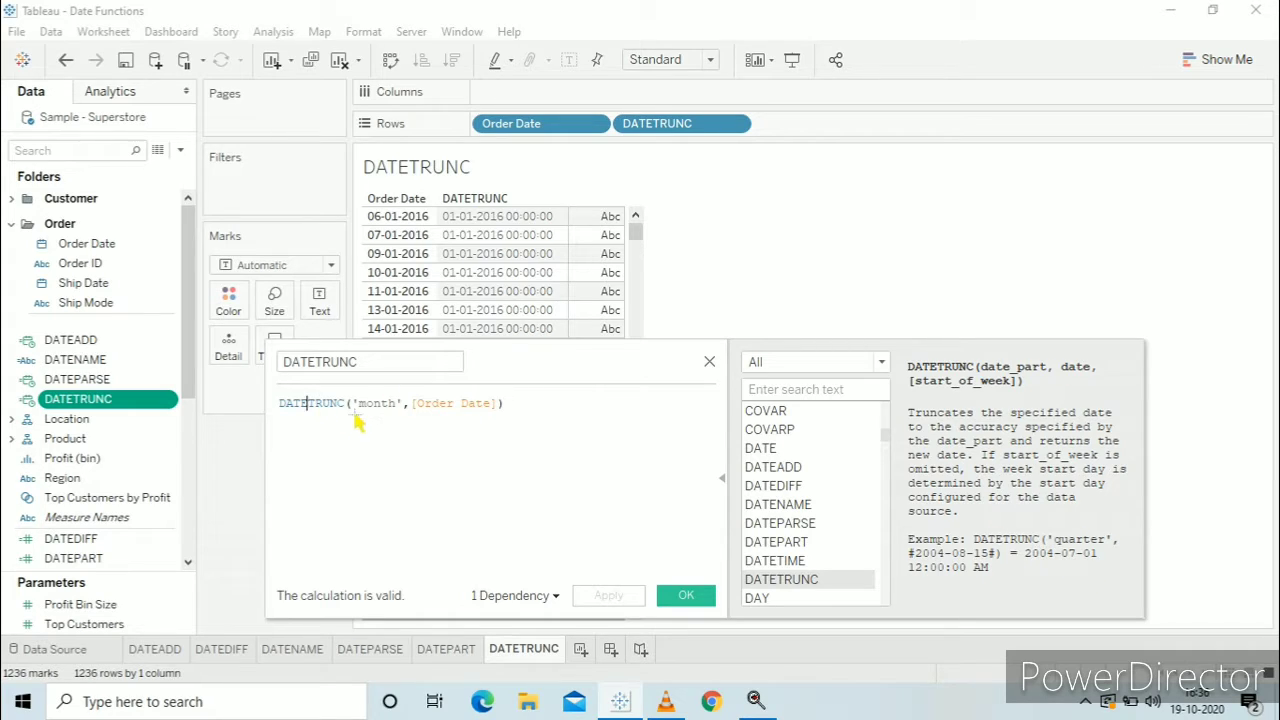
left_click(408, 418)
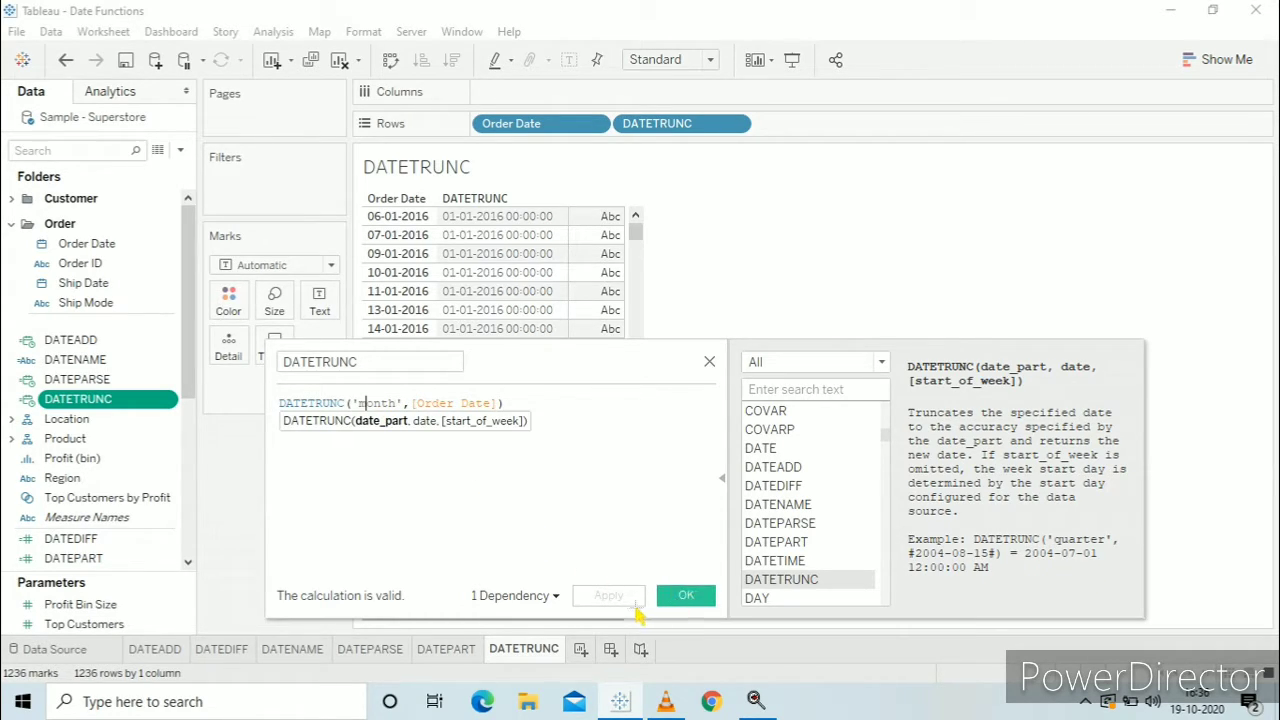
left_click(684, 596)
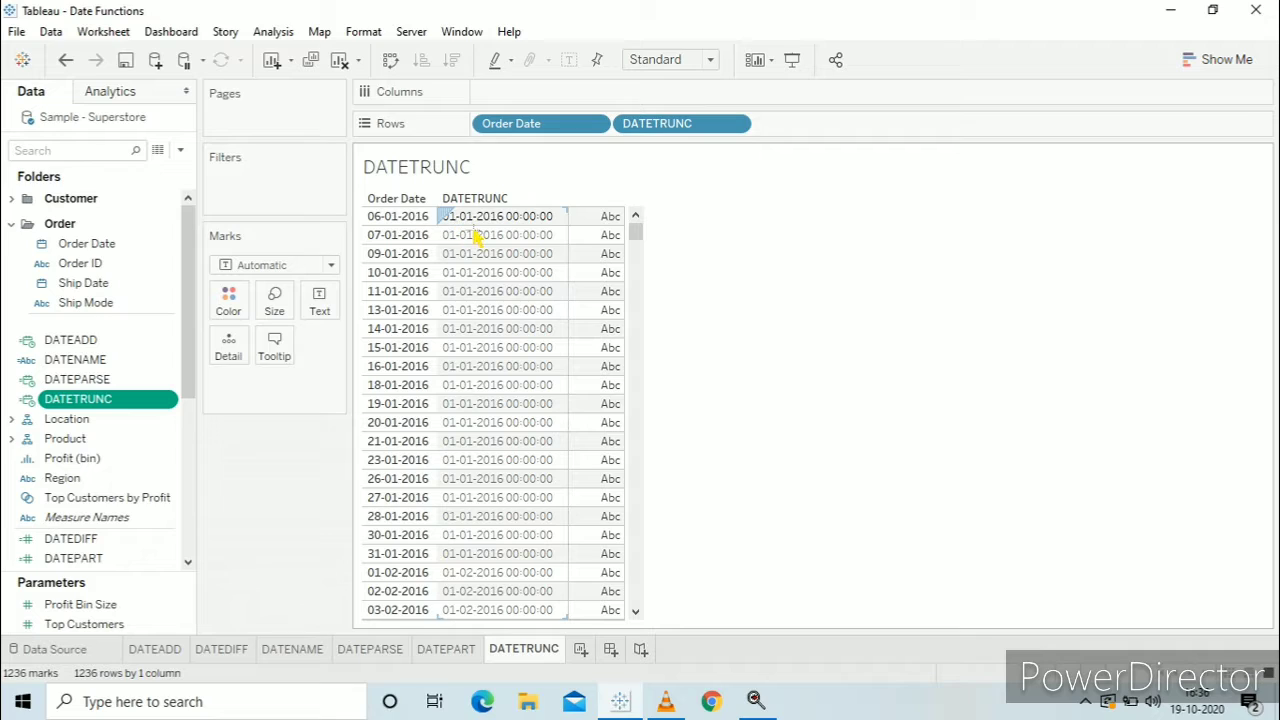
Compare the order dates from January to March 2016 with their truncated dates on the DATETRUNC sheet
scroll(460, 330, "down", 6)
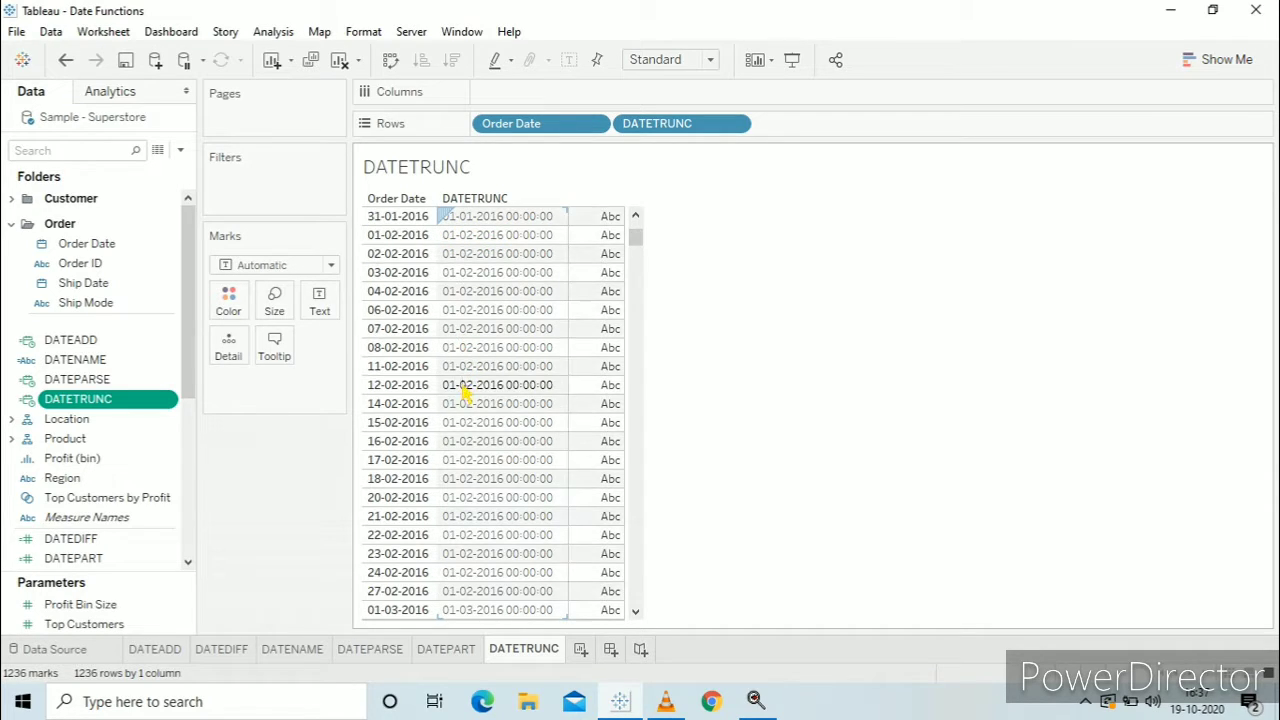
scroll(460, 470, "down", 3)
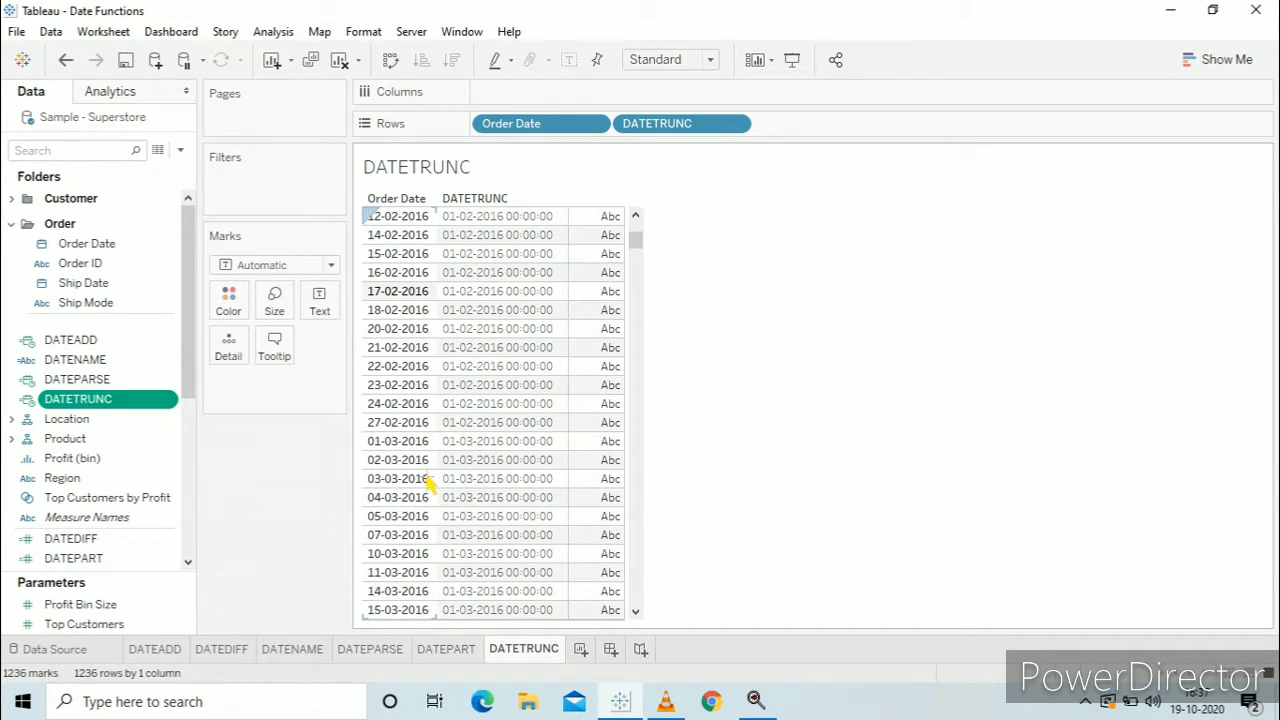
scroll(463, 490, "up", 2)
scroll(463, 493, "down", 7)
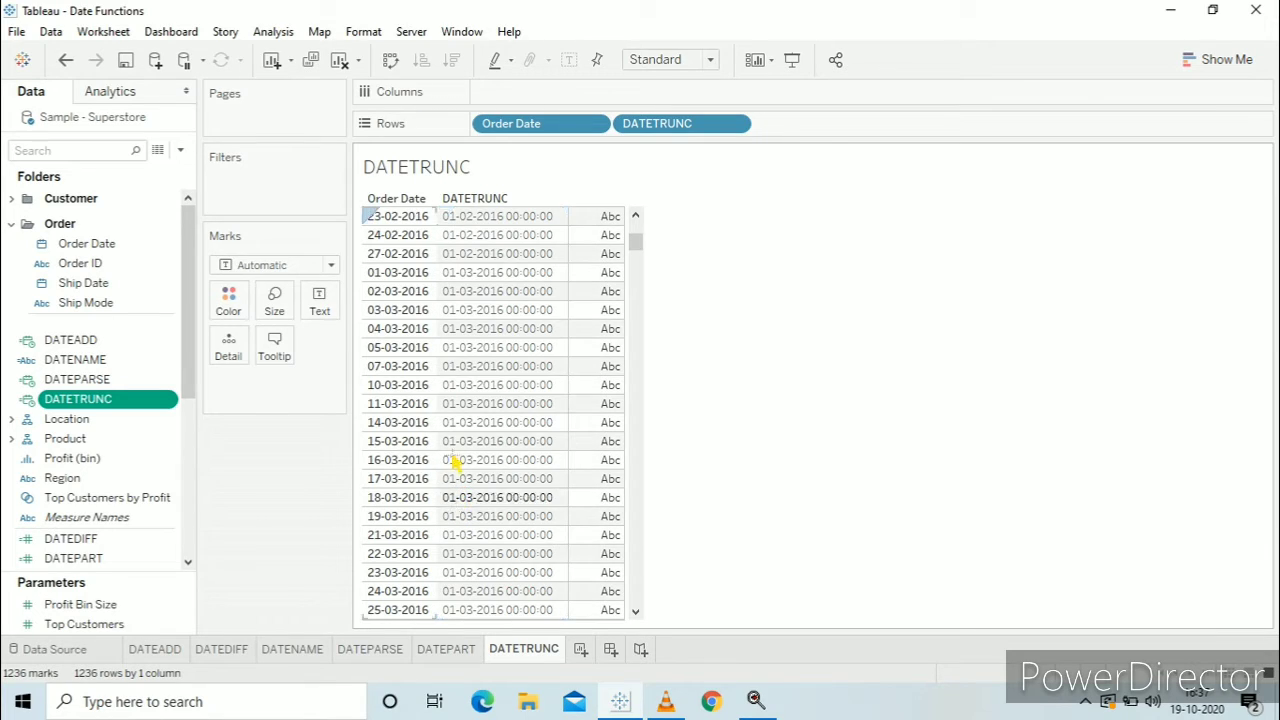
scroll(480, 485, "up", 4)
scroll(487, 476, "up", 8)
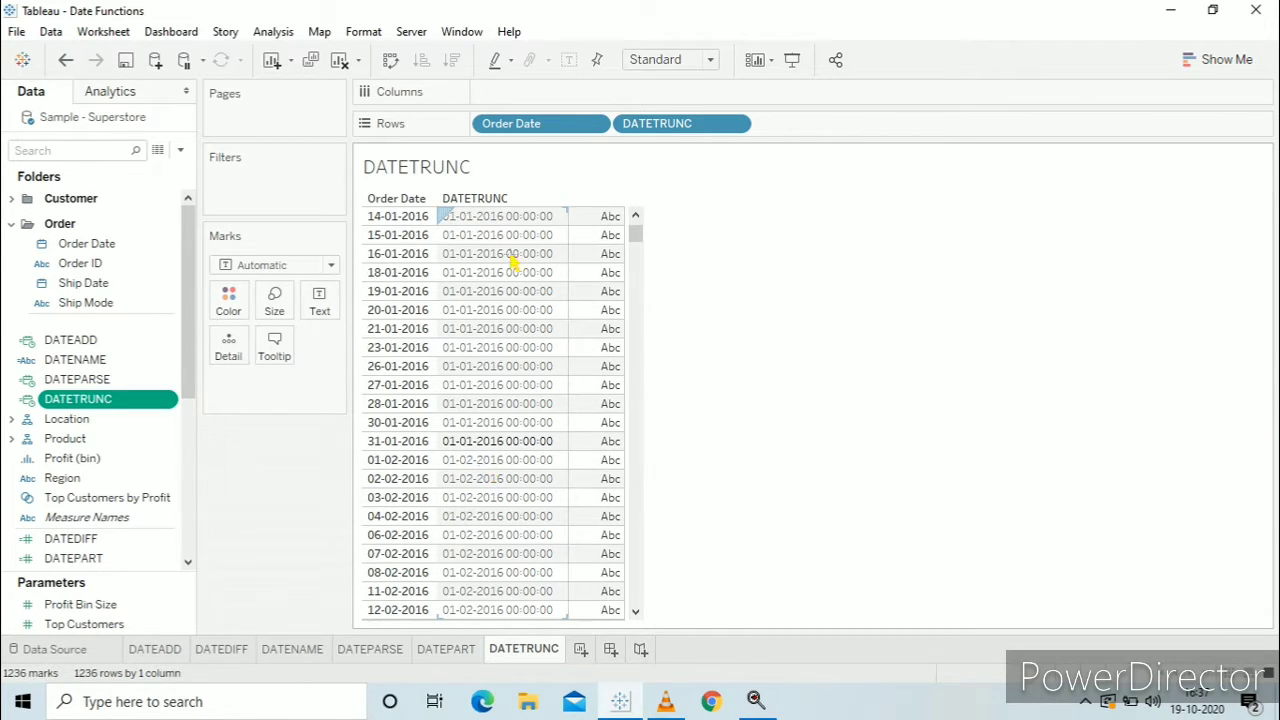
scroll(497, 262, "up", 3)
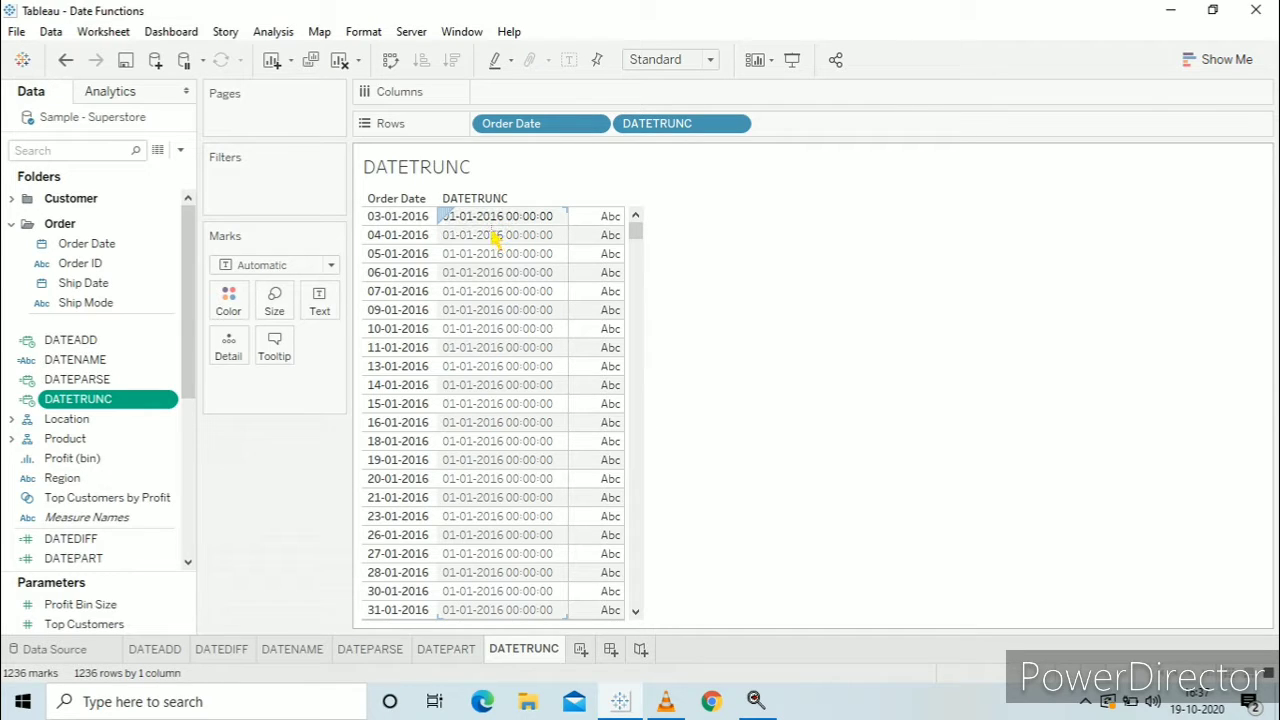
Start a new calculated field and limit its function list to the Date category
left_click(180, 150)
left_click(155, 170)
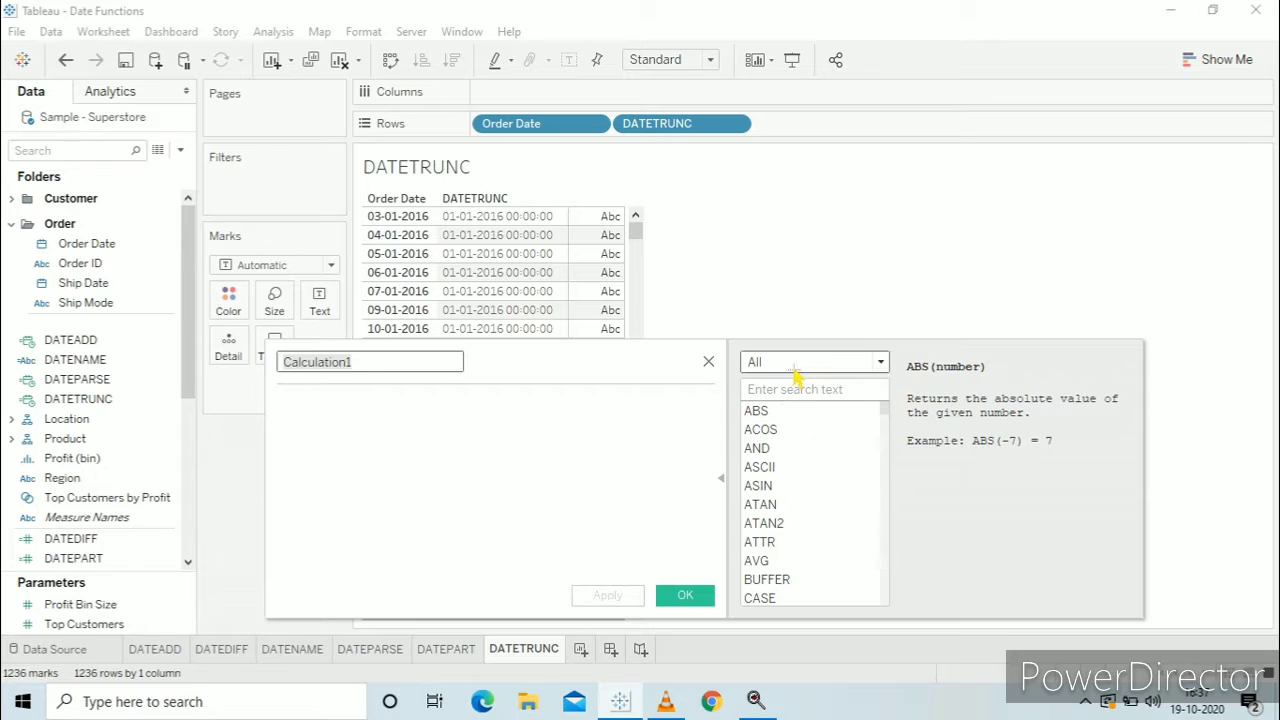
left_click(800, 362)
left_click(795, 431)
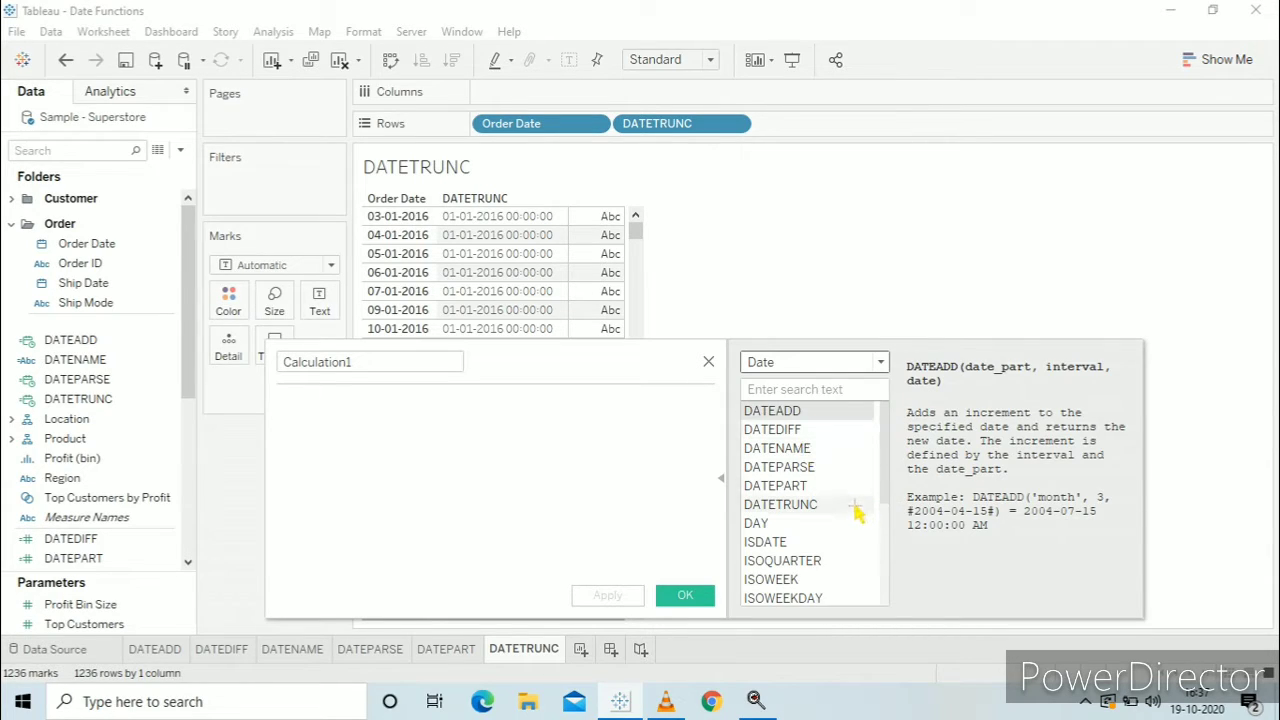
Show the descriptions of the DAY, DATEPART and ISDATE functions in the function reference
left_click(811, 527)
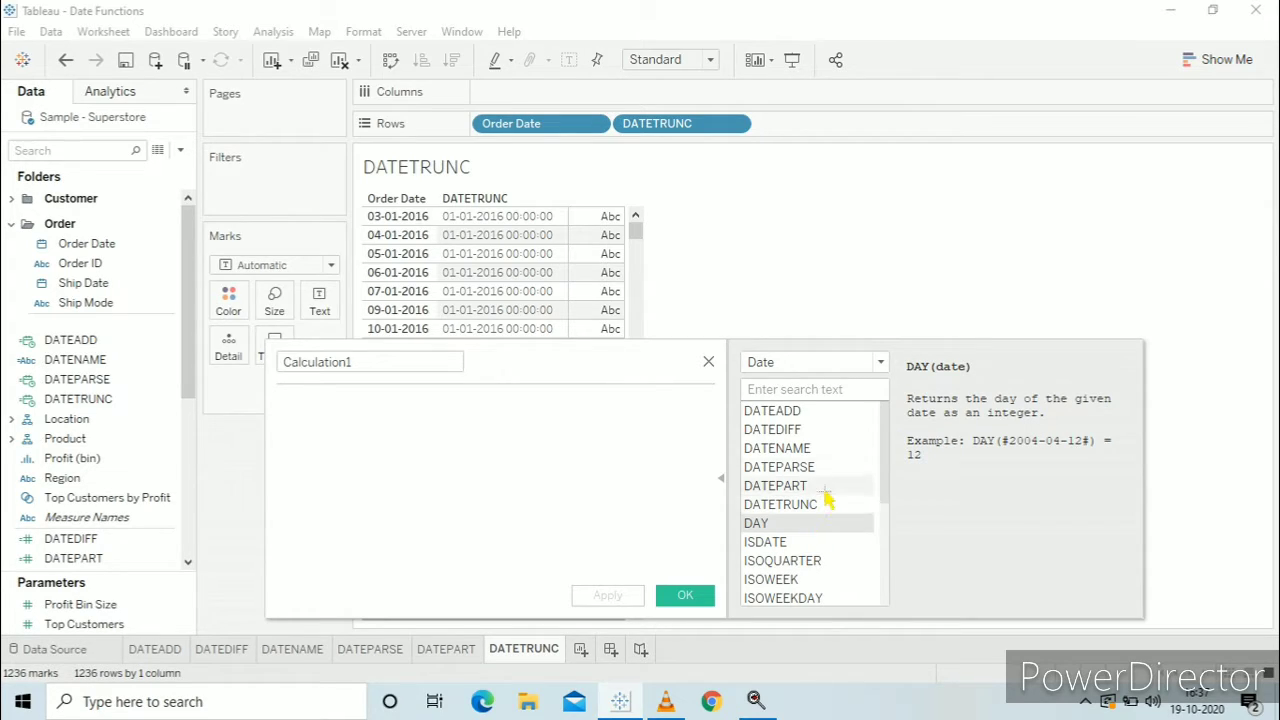
left_click(824, 487)
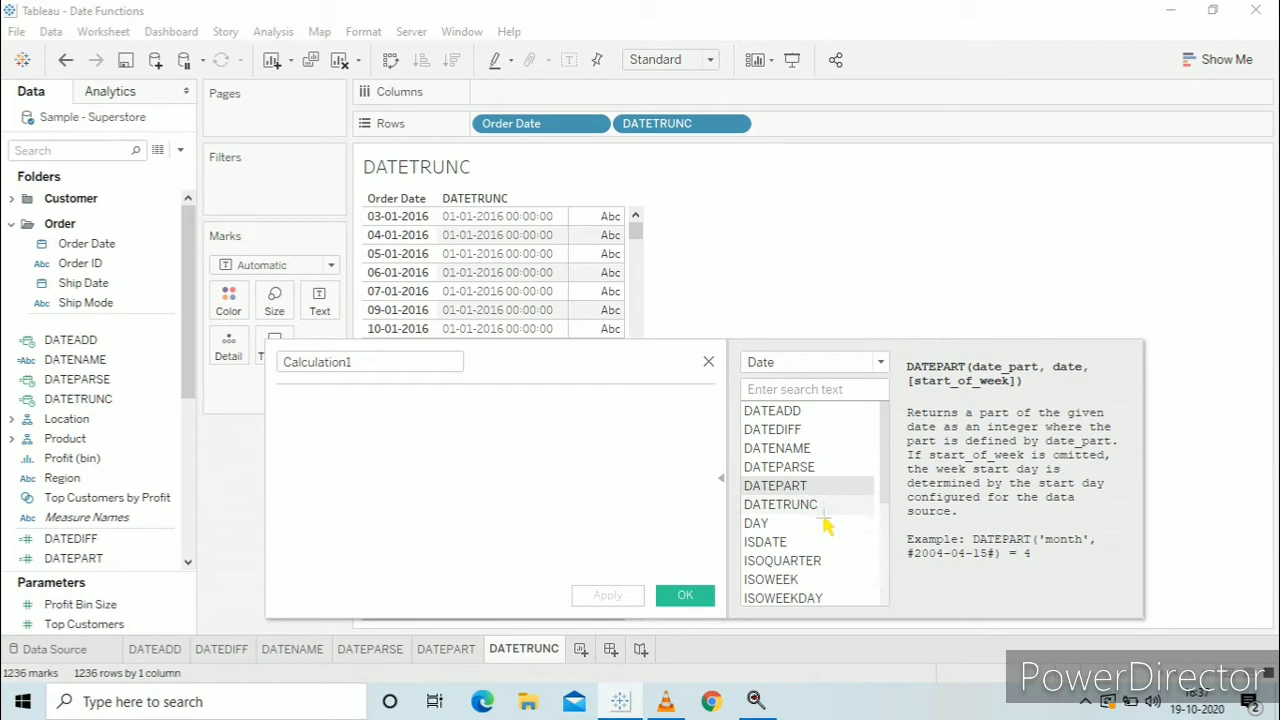
left_click(823, 522)
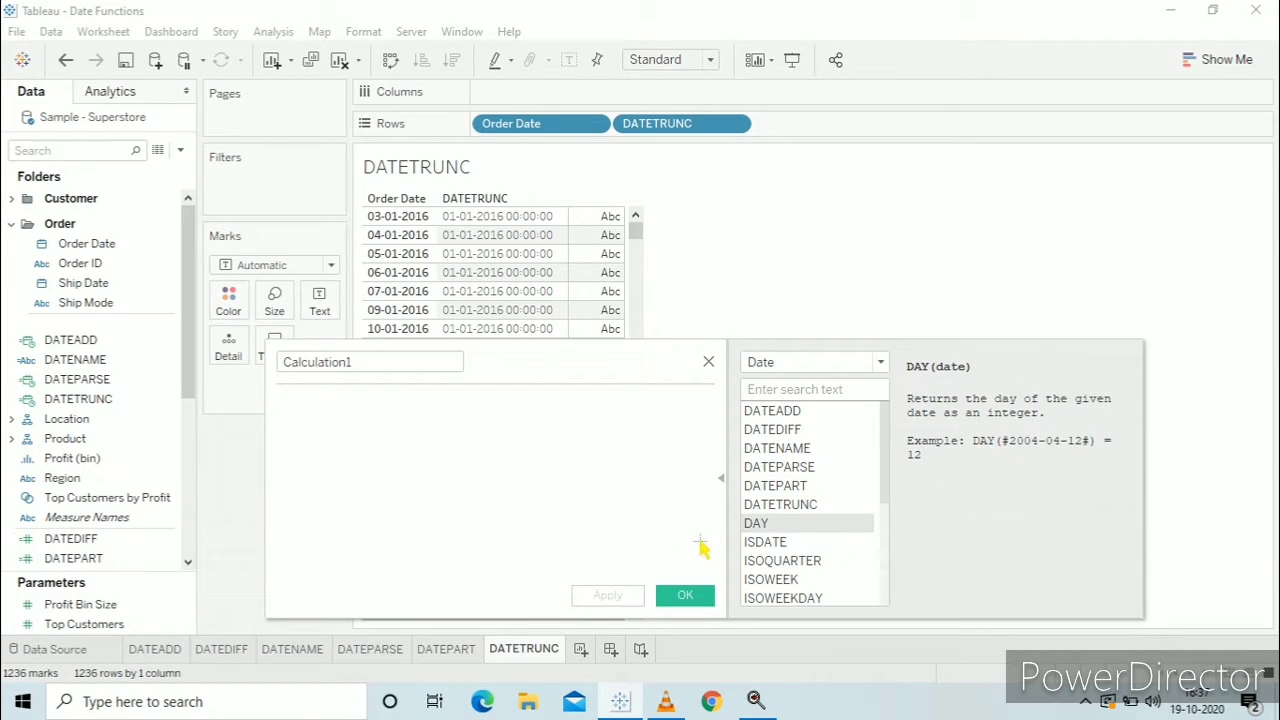
left_click(787, 542)
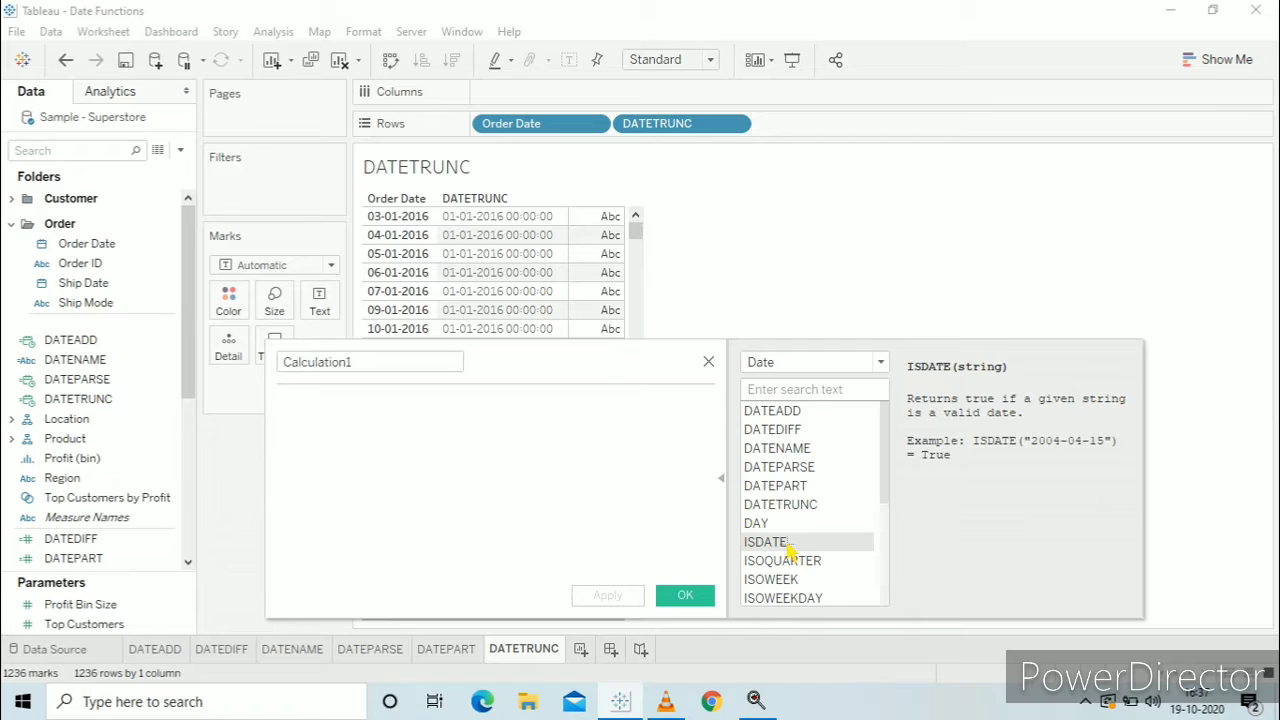
Show the descriptions of the ISOQUARTER, ISOWEEK, ISOWEEKDAY and ISOYEAR functions
scroll(787, 542, "down", 2)
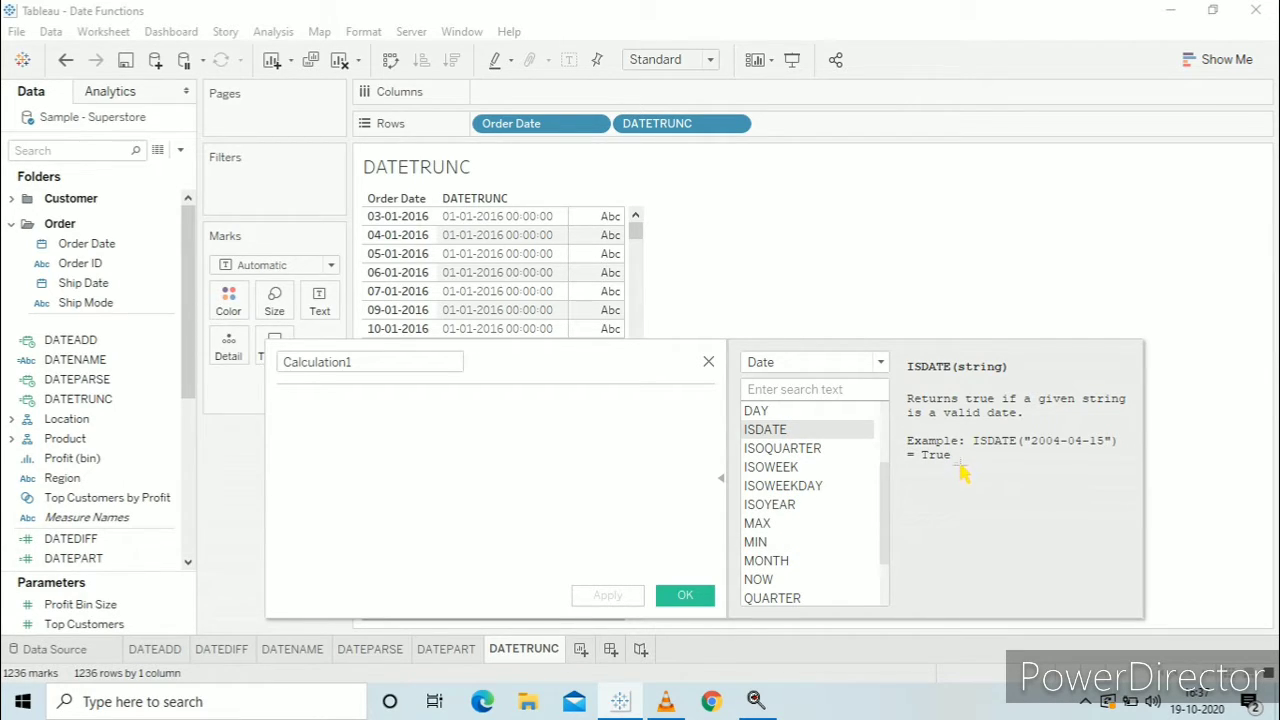
left_click(826, 452)
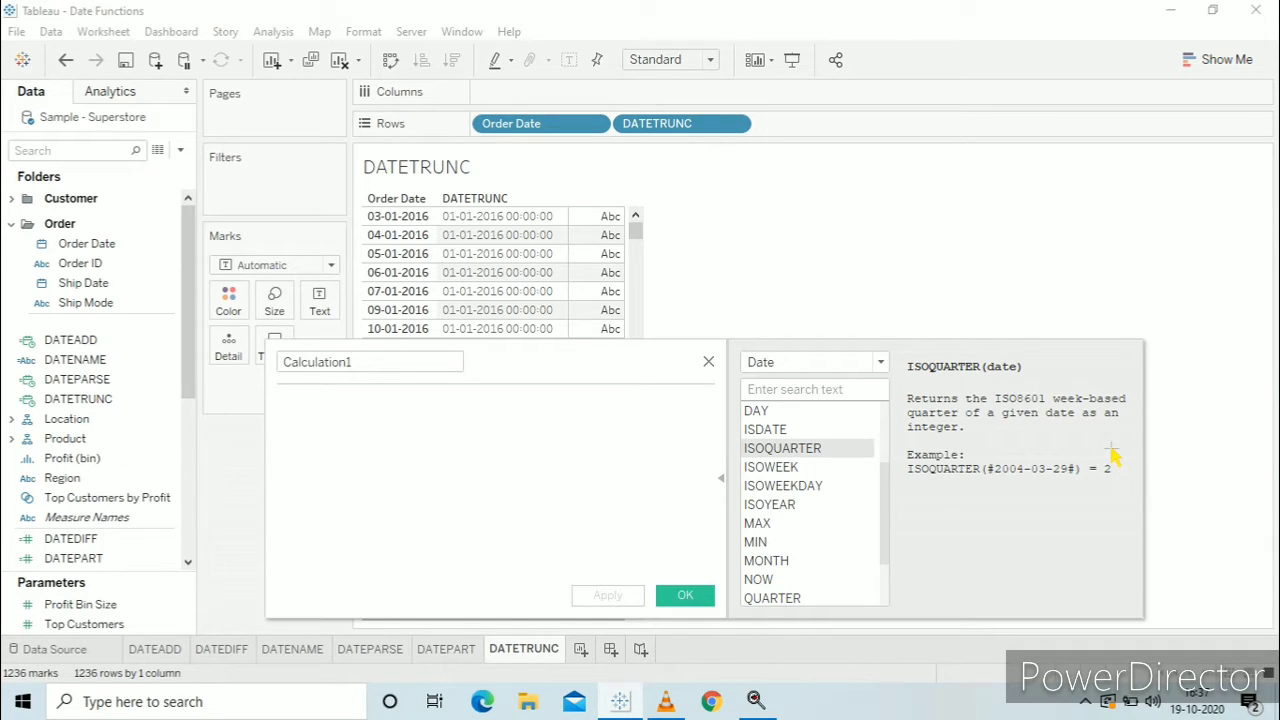
left_click(785, 470)
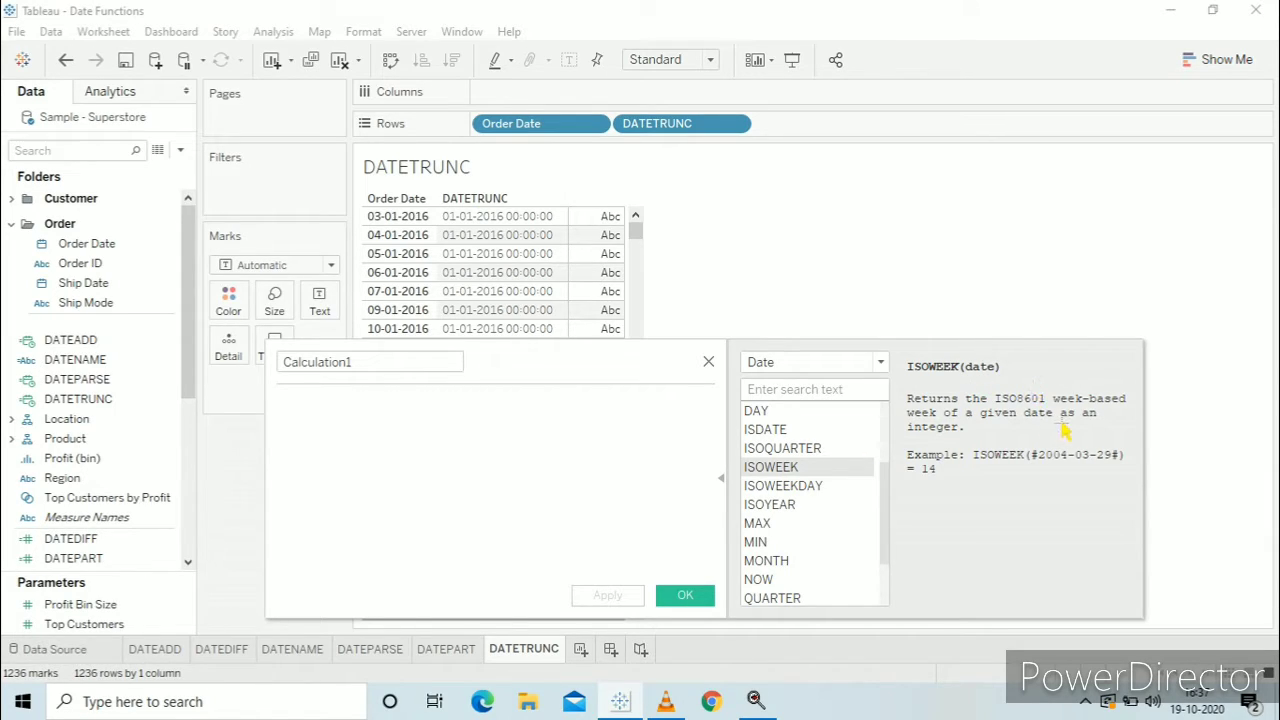
left_click(815, 490)
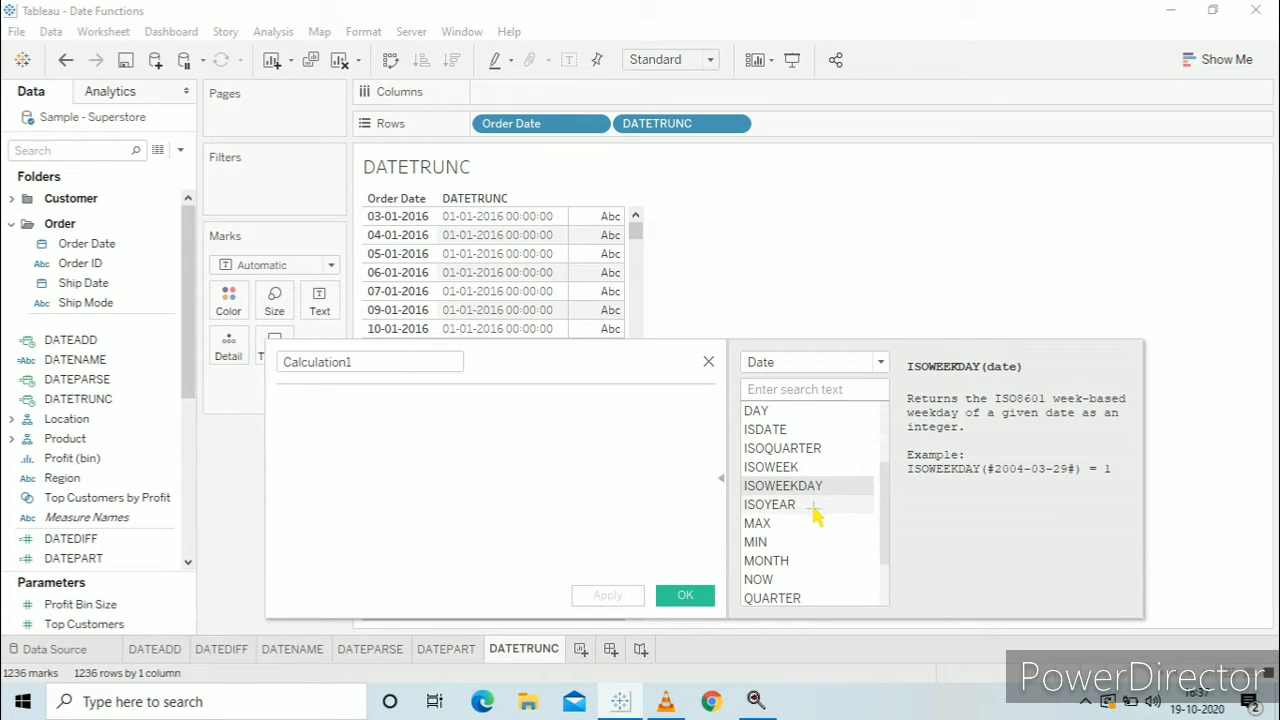
left_click(815, 508)
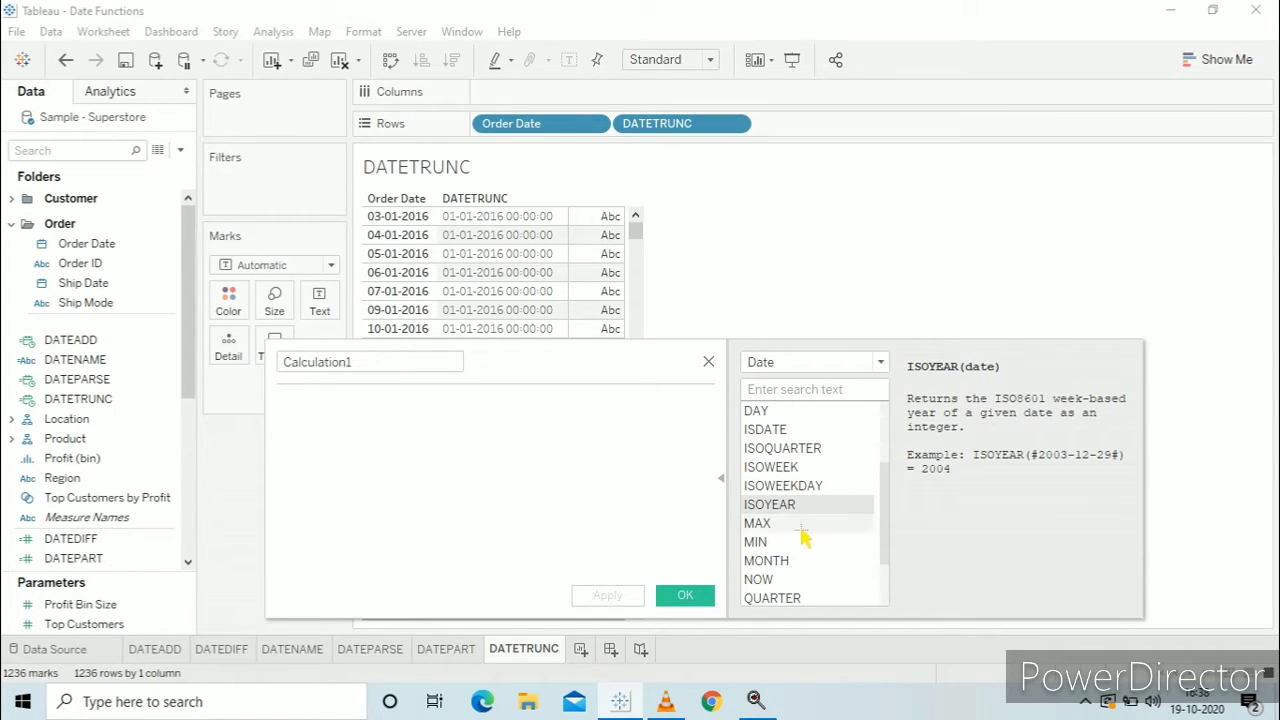
Insert the MAX function into the formula, and show the descriptions of the MAX, MIN and MONTH functions
scroll(825, 525, "down", 2)
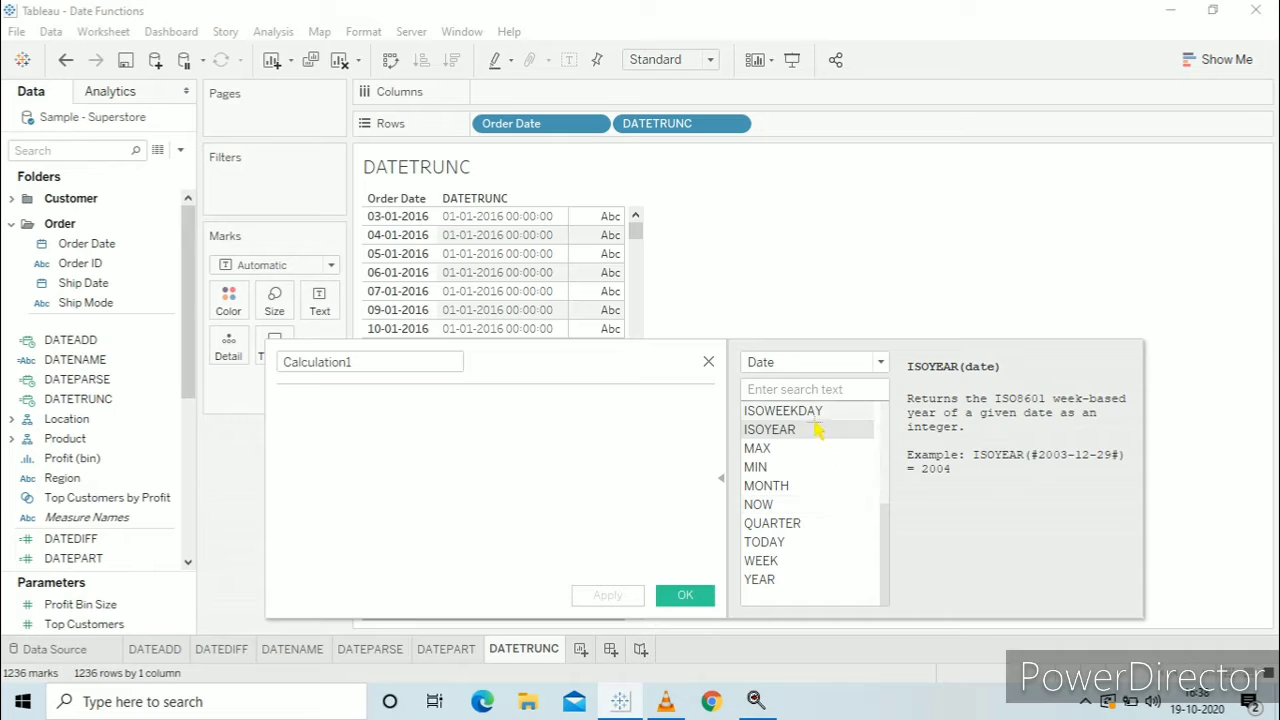
double_click(796, 450)
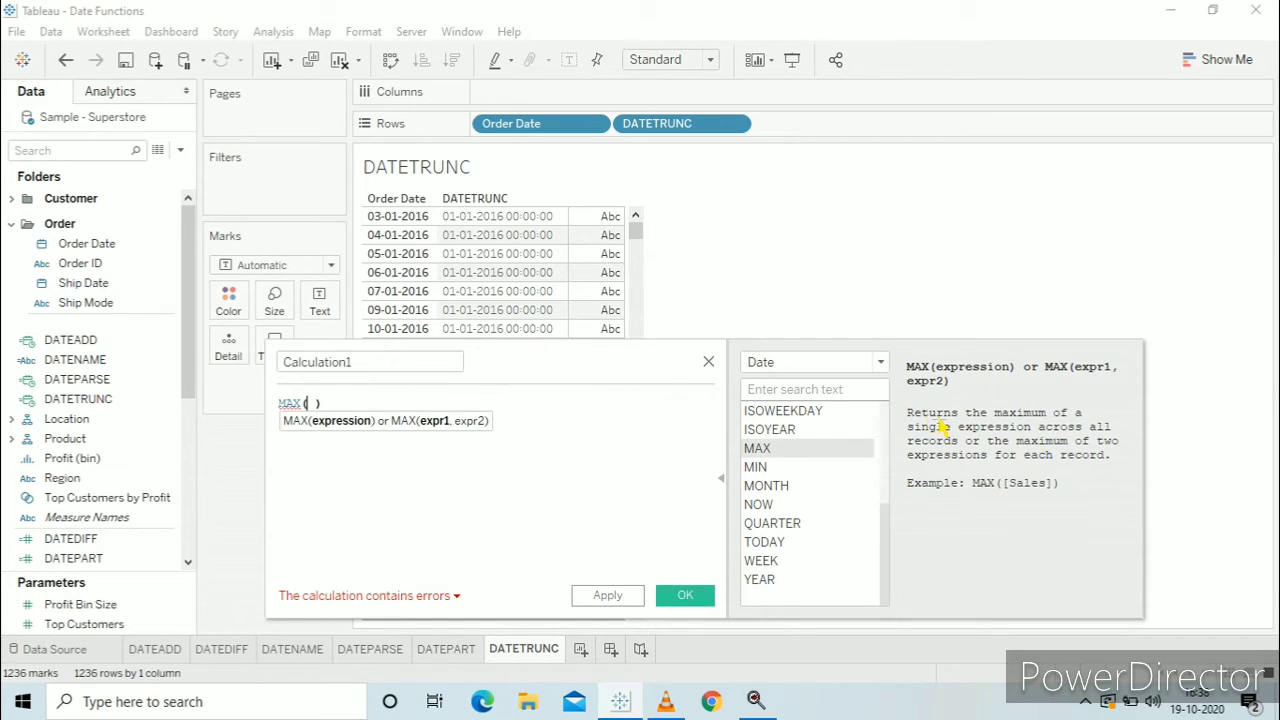
left_click(832, 469)
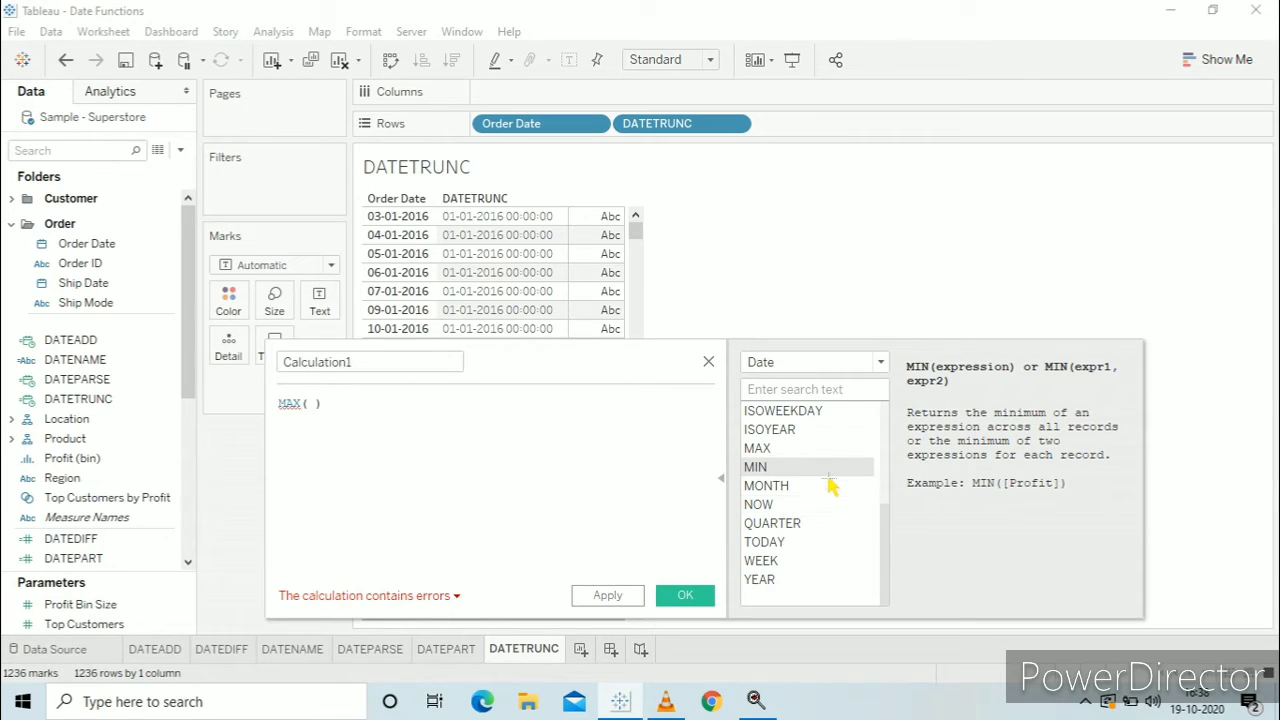
left_click(829, 488)
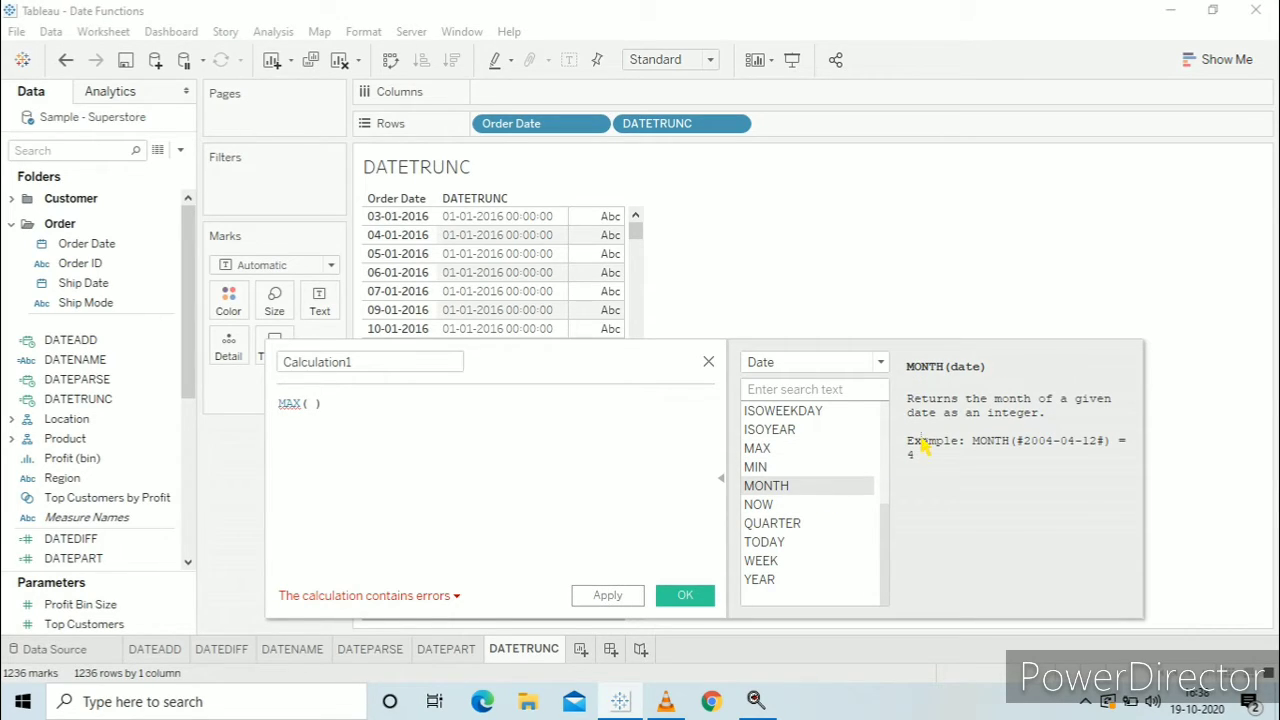
scroll(840, 450, "up", 1)
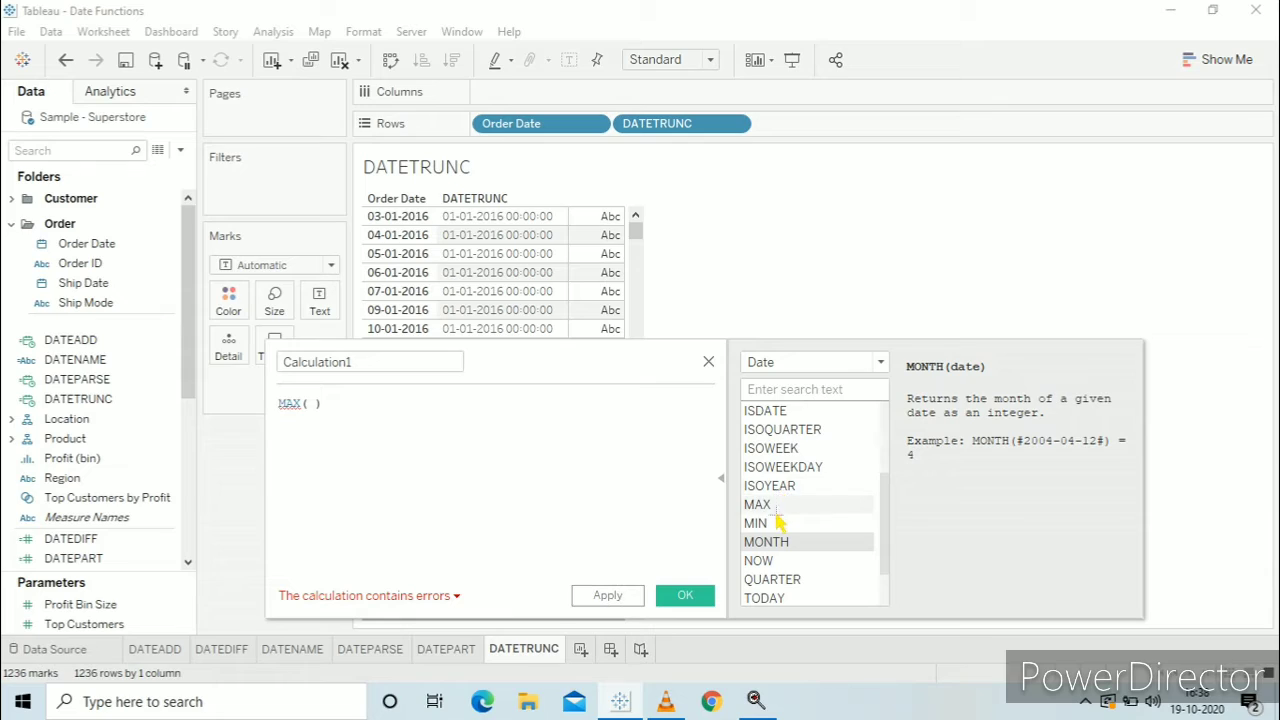
scroll(789, 455, "up", 1)
scroll(783, 460, "up", 1)
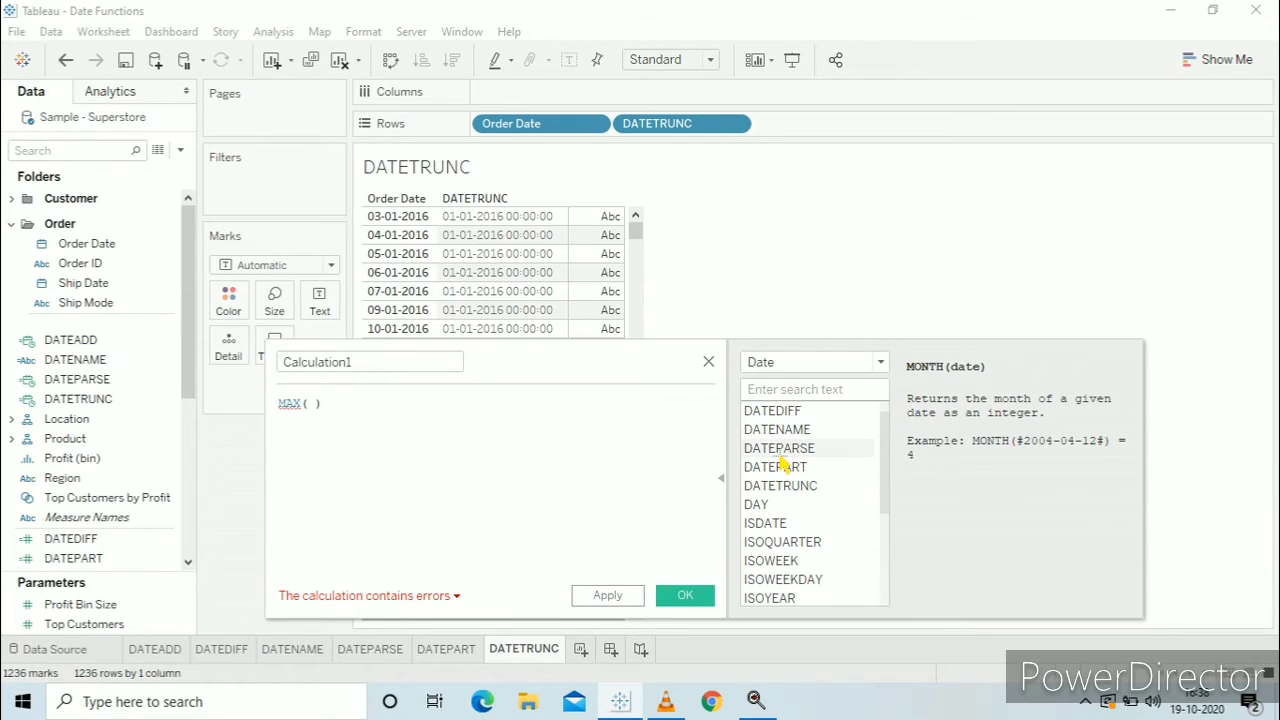
Insert the NOW function inside the MAX parentheses, and show the descriptions of the QUARTER and TODAY functions
scroll(820, 480, "down", 3)
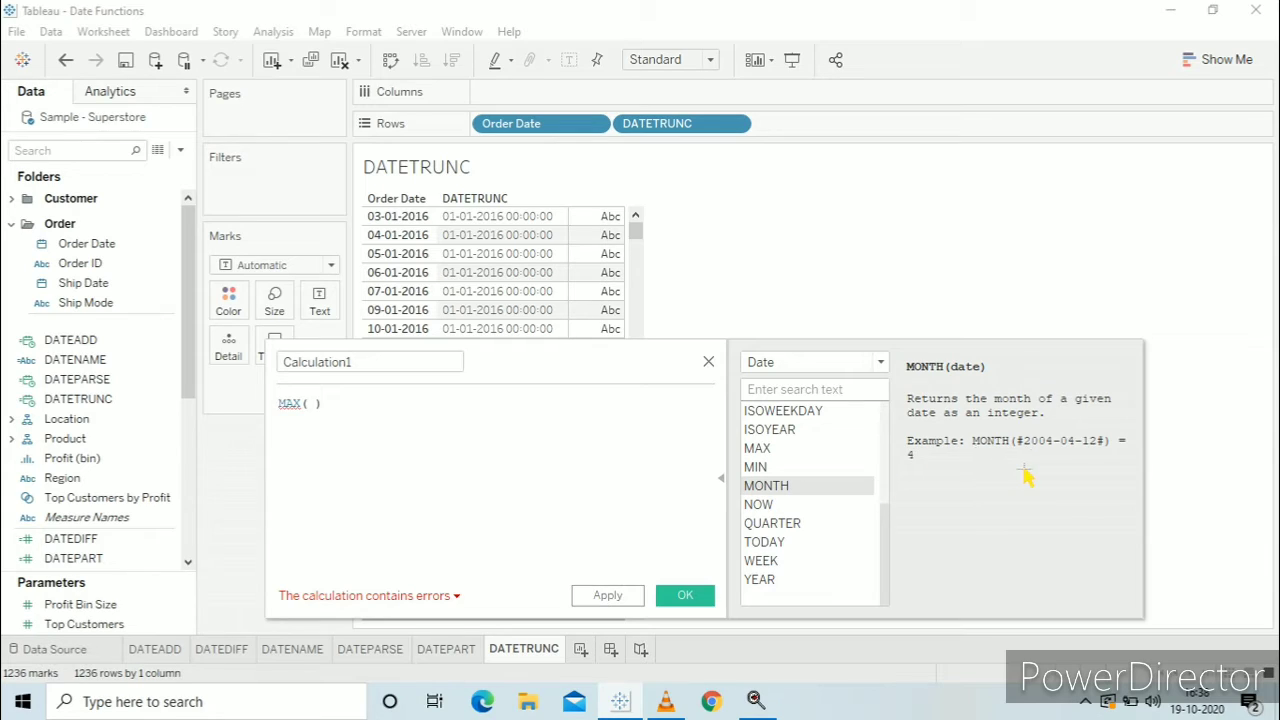
double_click(838, 506)
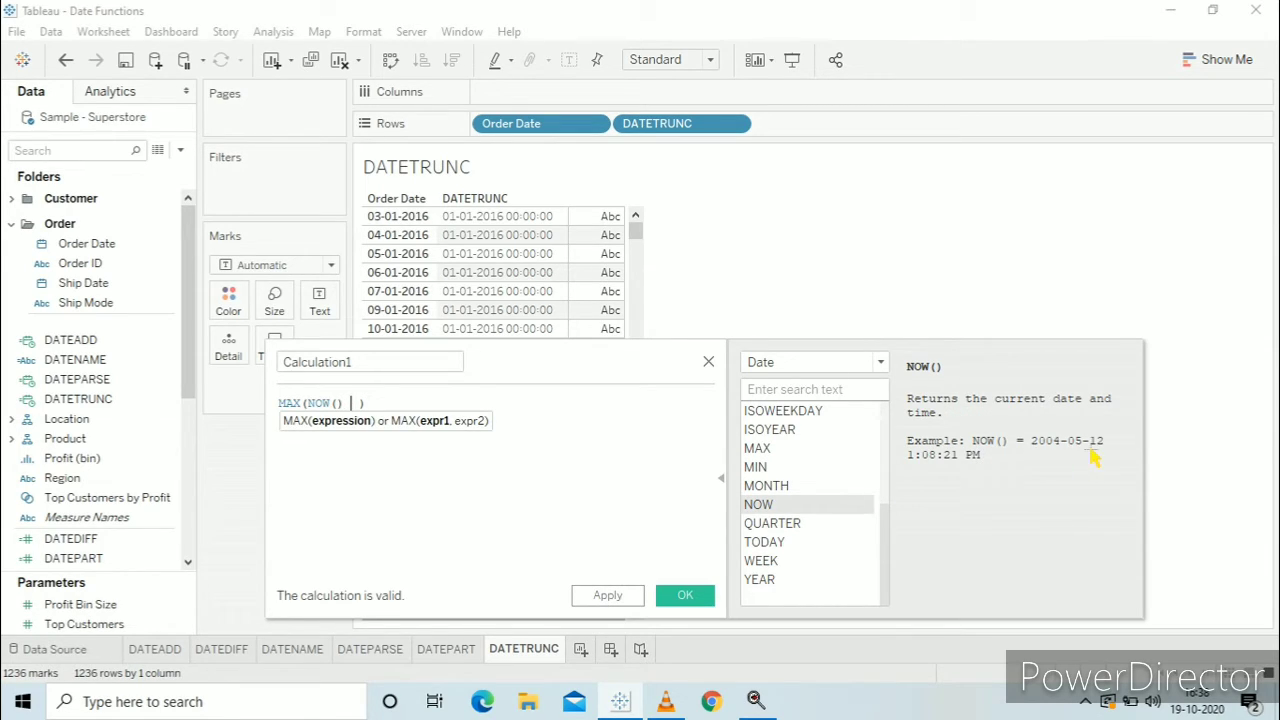
left_click(801, 526)
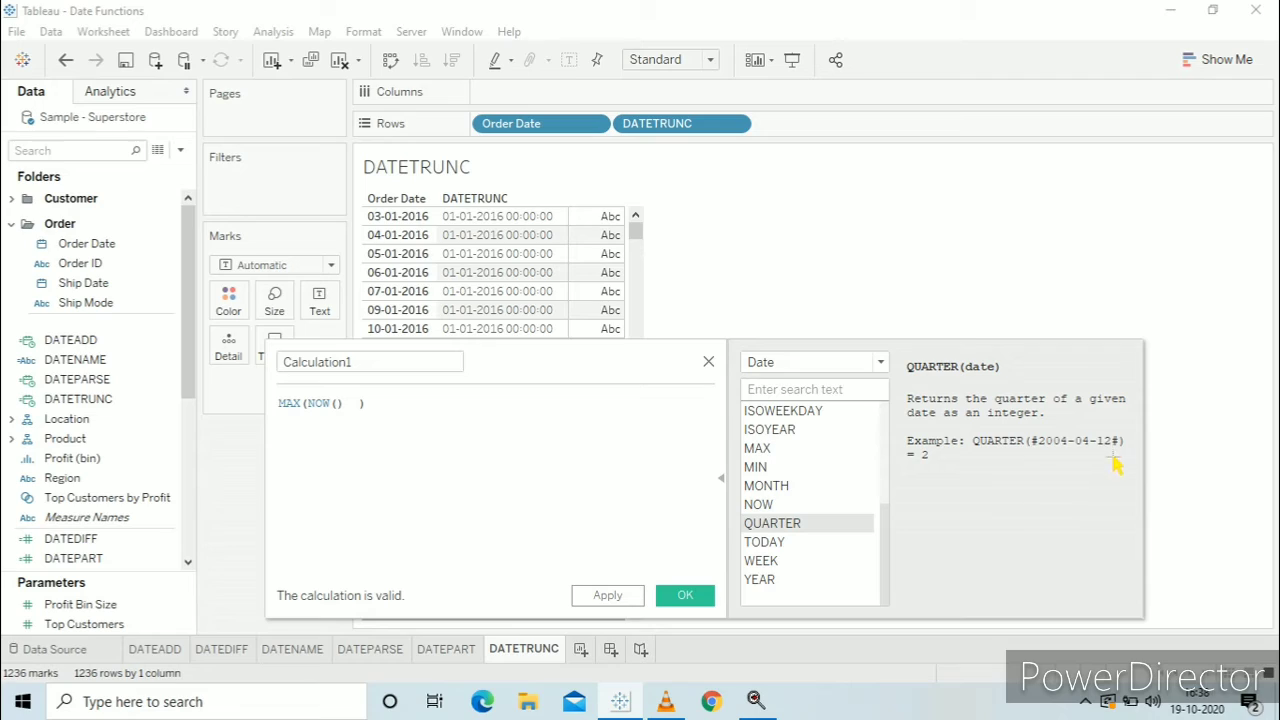
left_click(788, 543)
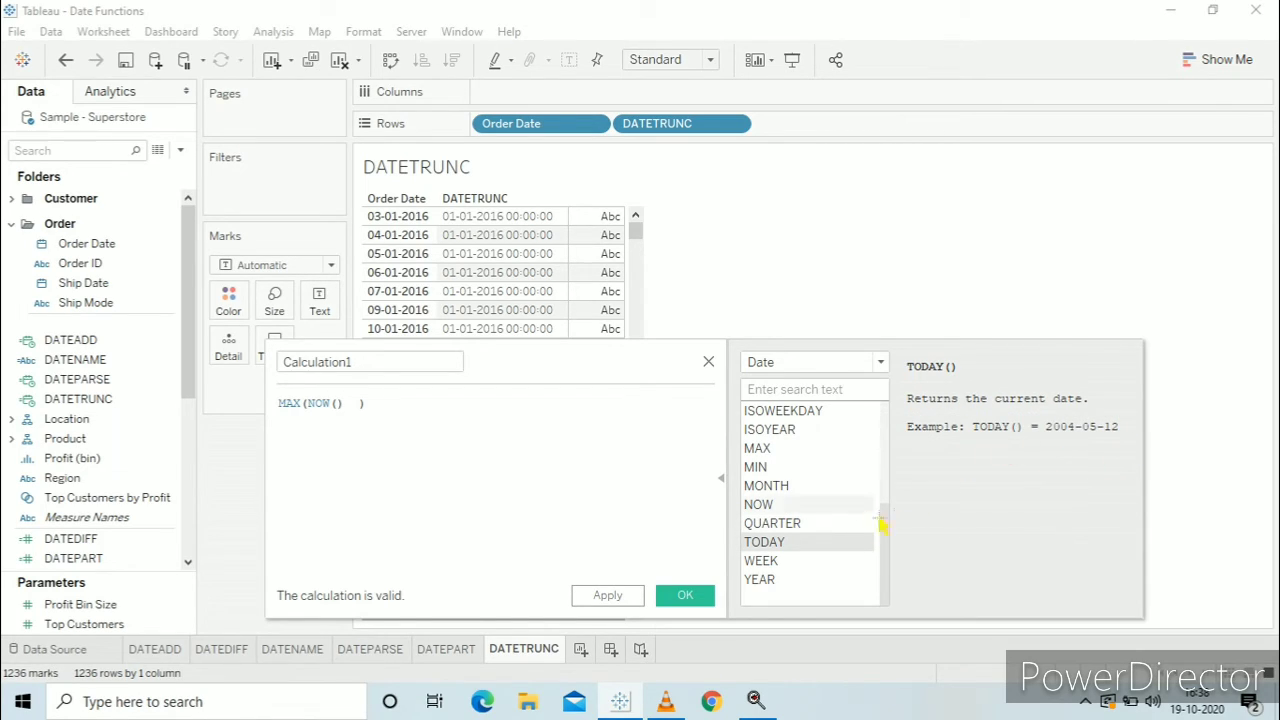
Compare the descriptions of the NOW and TODAY functions, and show those of WEEK and YEAR
left_click(788, 505)
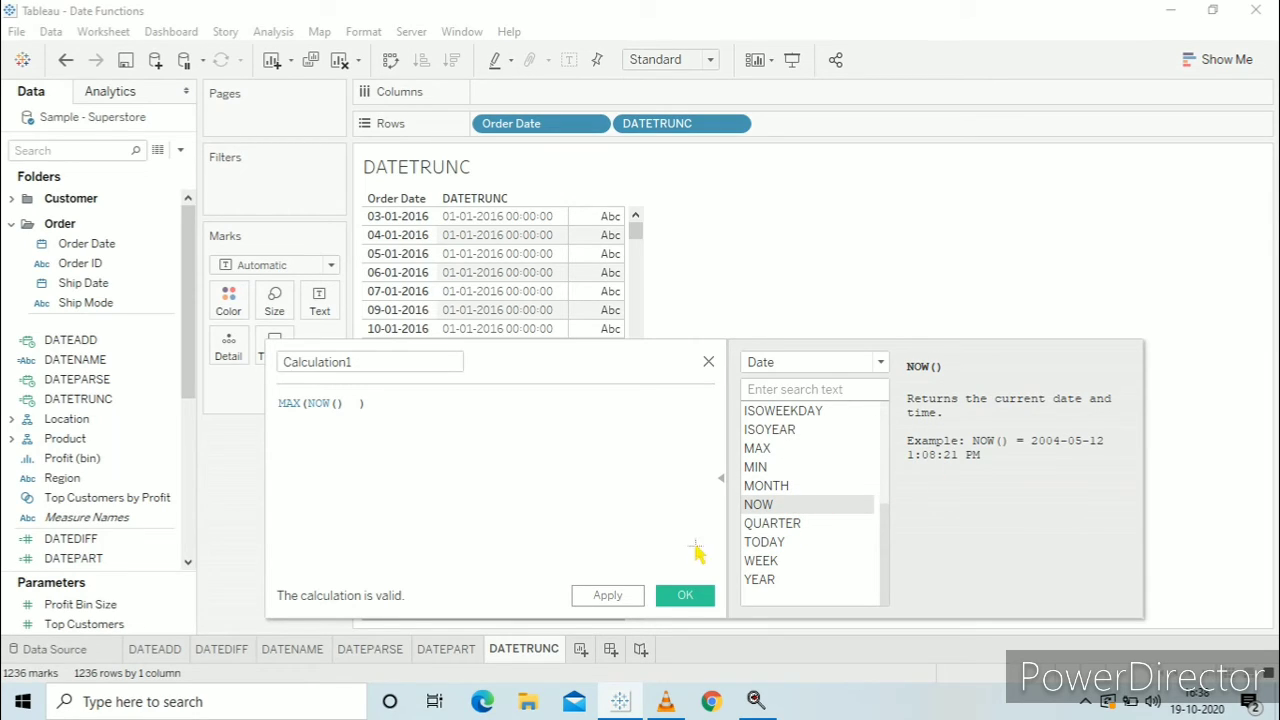
left_click(757, 549)
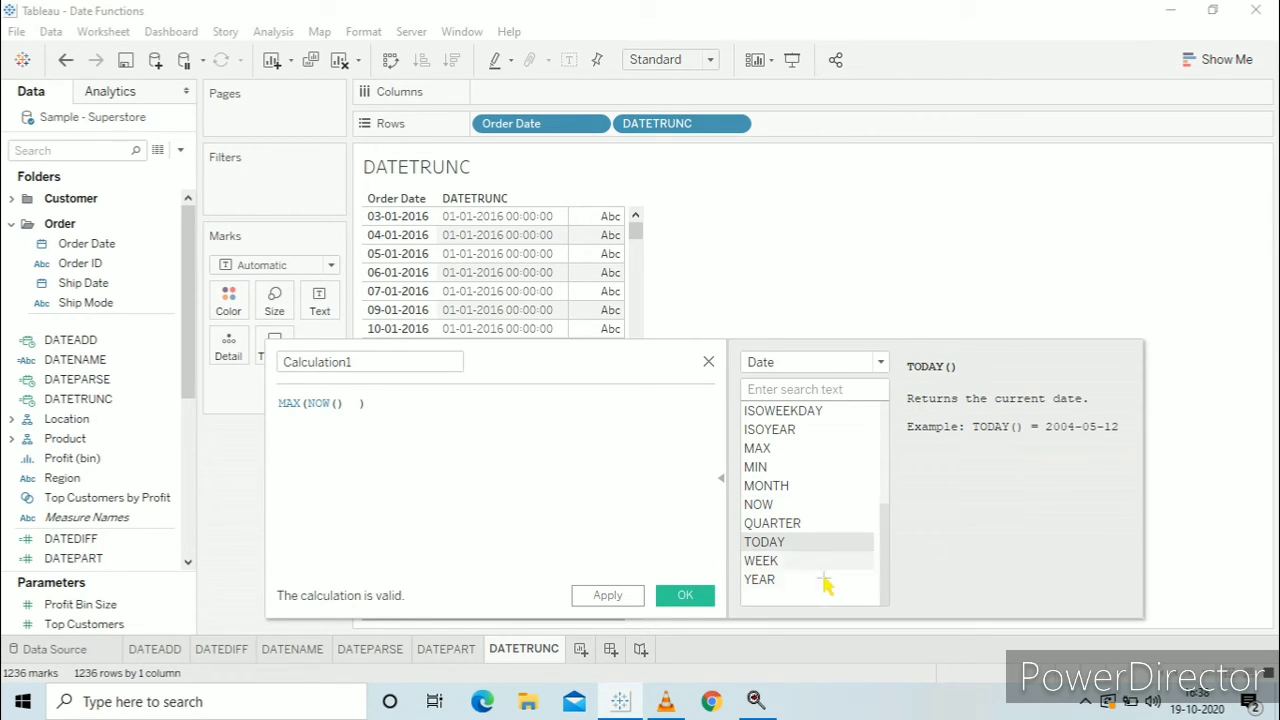
left_click(819, 565)
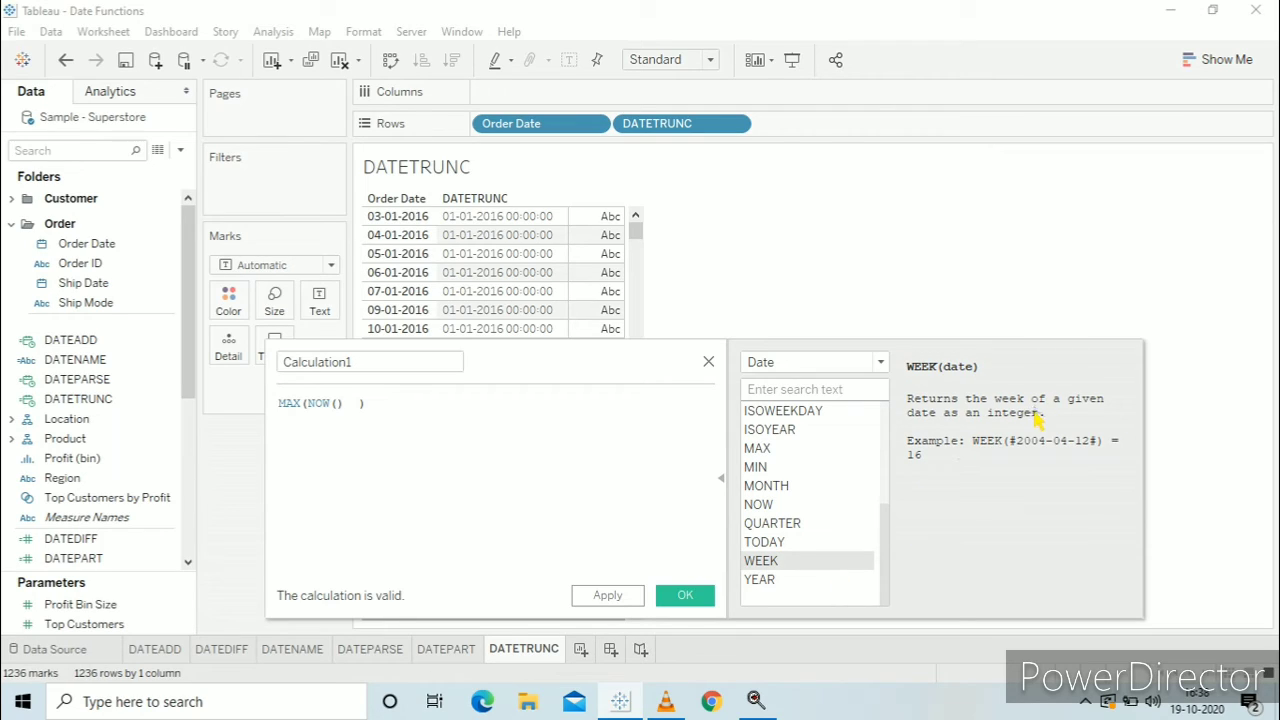
left_click(830, 581)
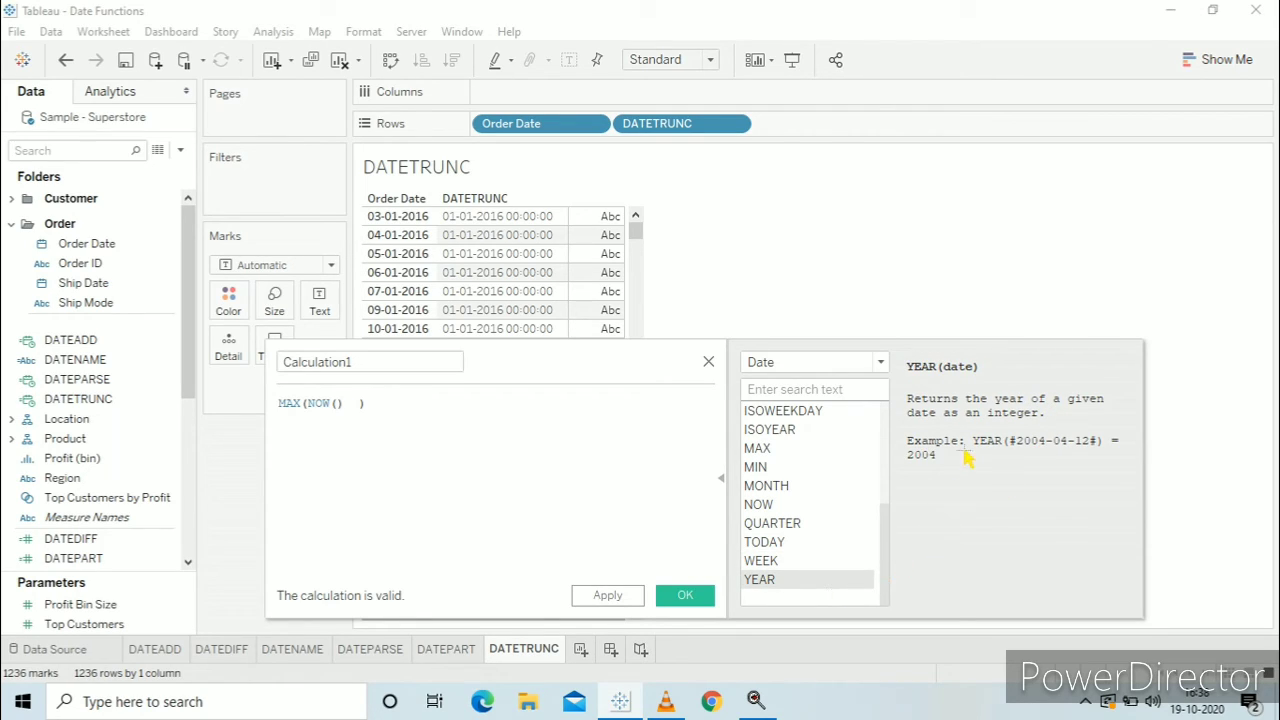
Save the new calculation with the formula MAX(NOW())
scroll(837, 517, "up", 4)
scroll(837, 514, "down", 2)
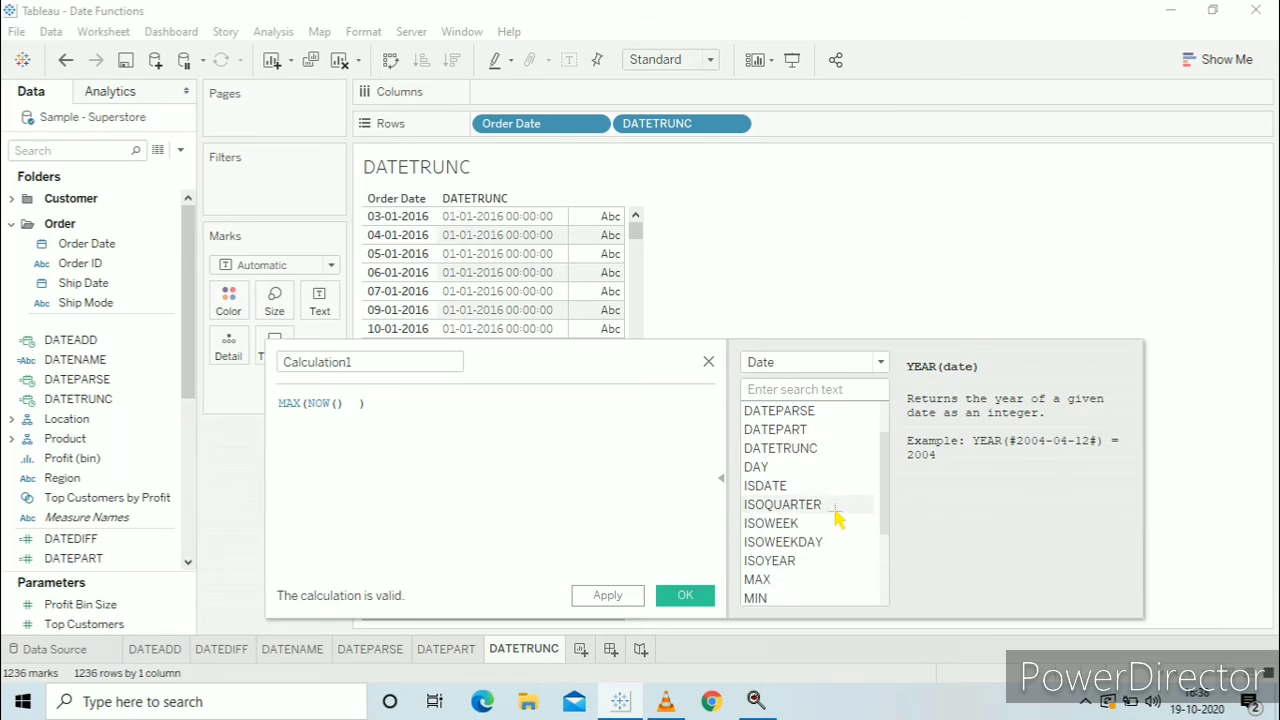
scroll(837, 517, "up", 1)
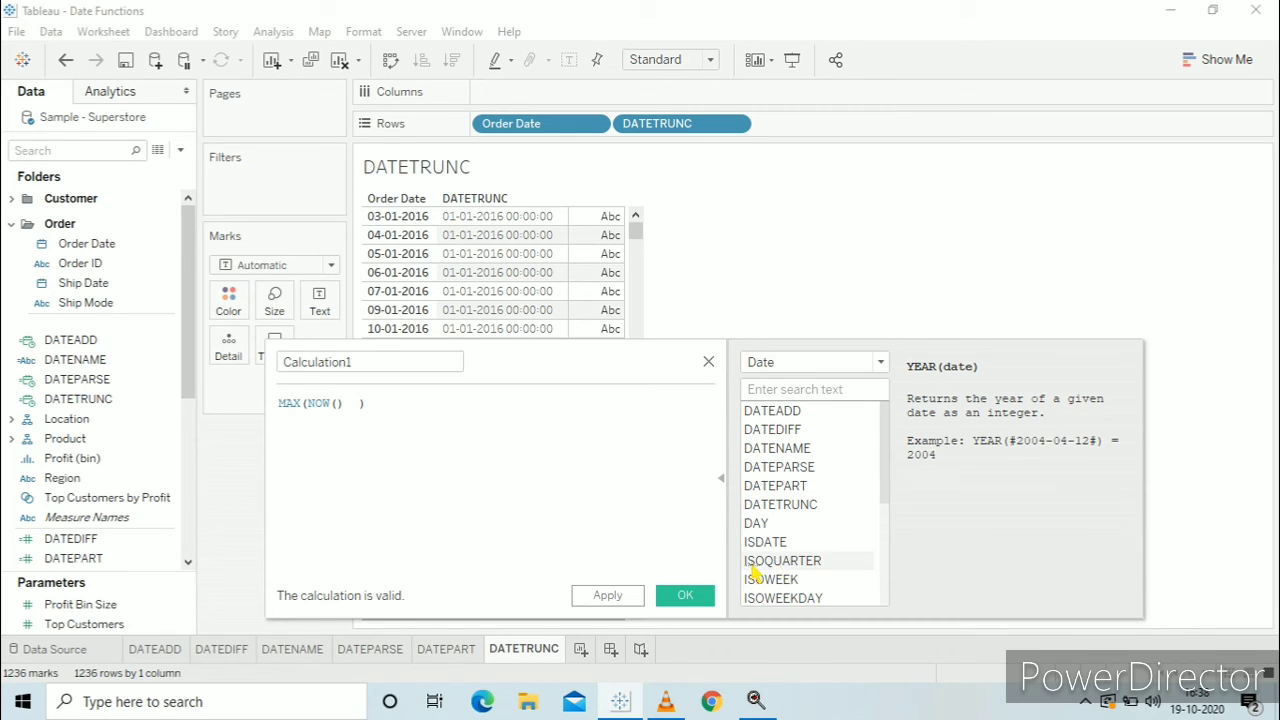
left_click(700, 604)
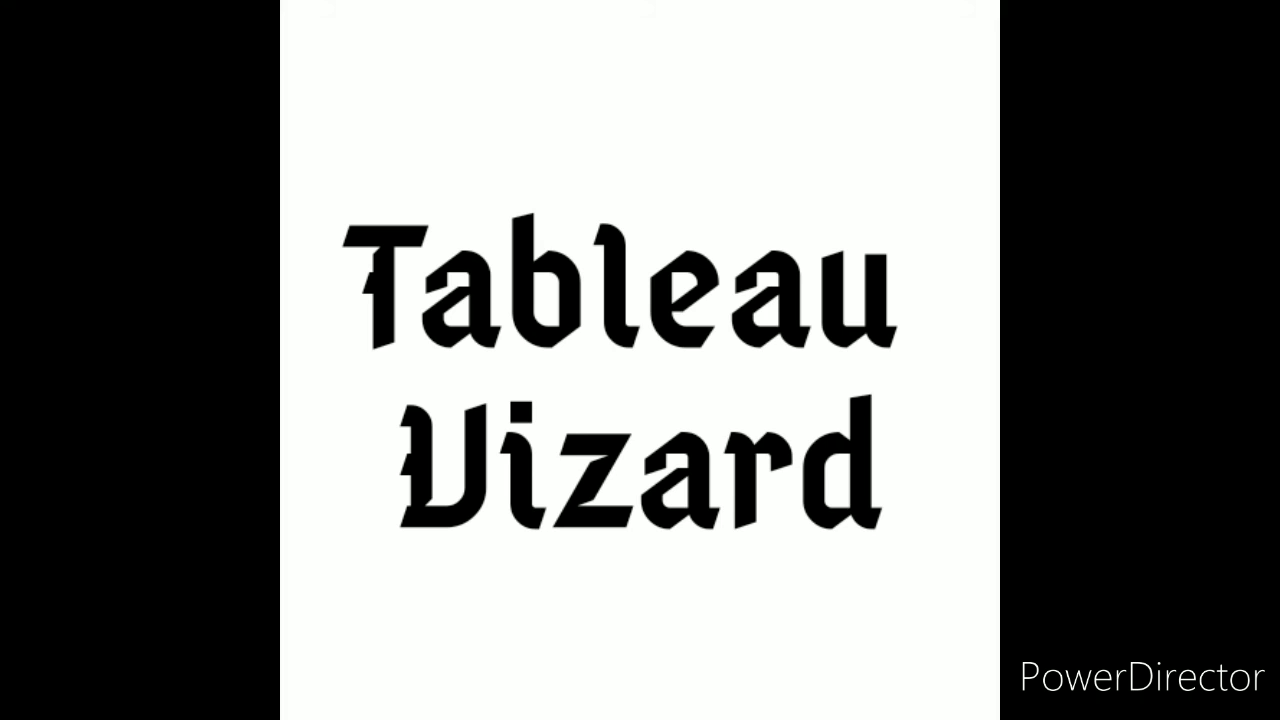